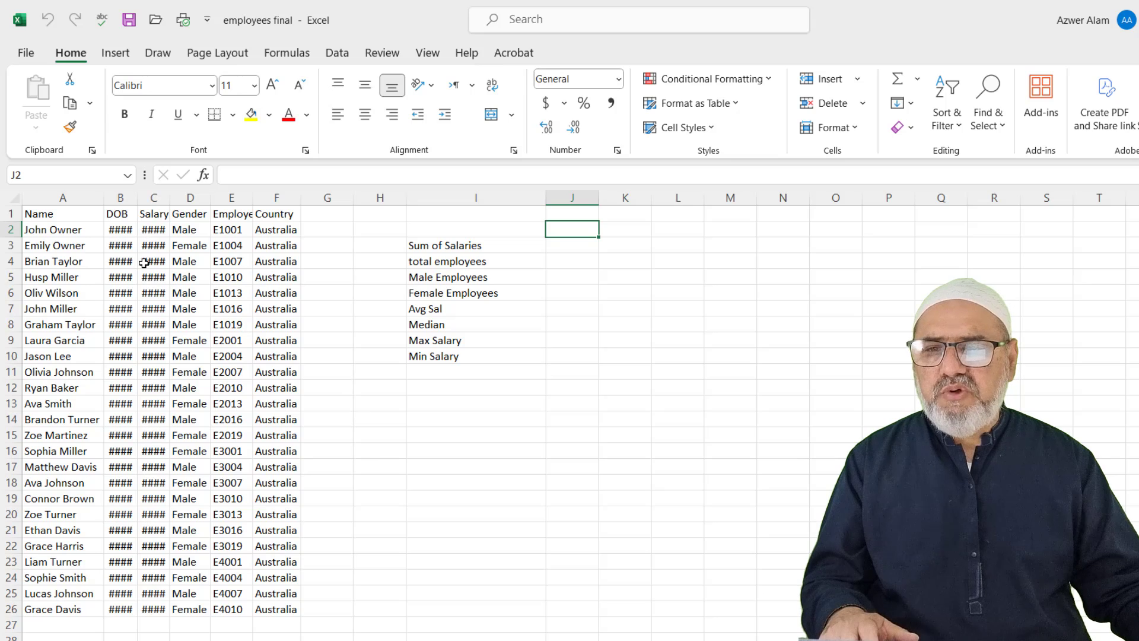
# Auto-fit columns A to F to their contents and widen column J
pyautogui.moveTo(79, 198); pyautogui.dragTo(272, 195)
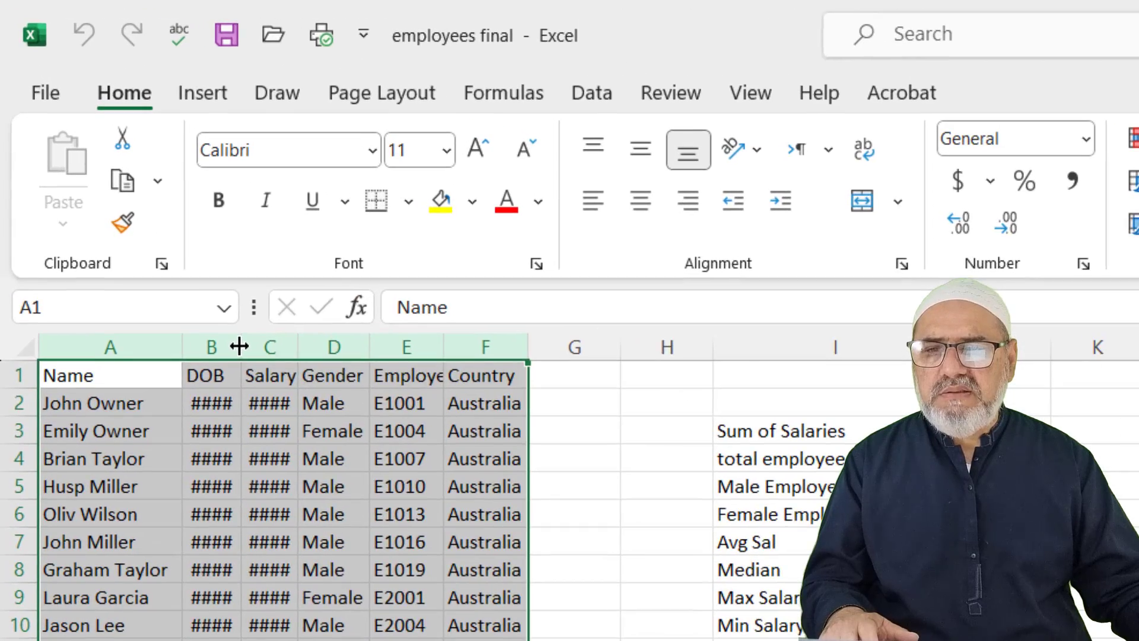
pyautogui.doubleClick(136, 197)
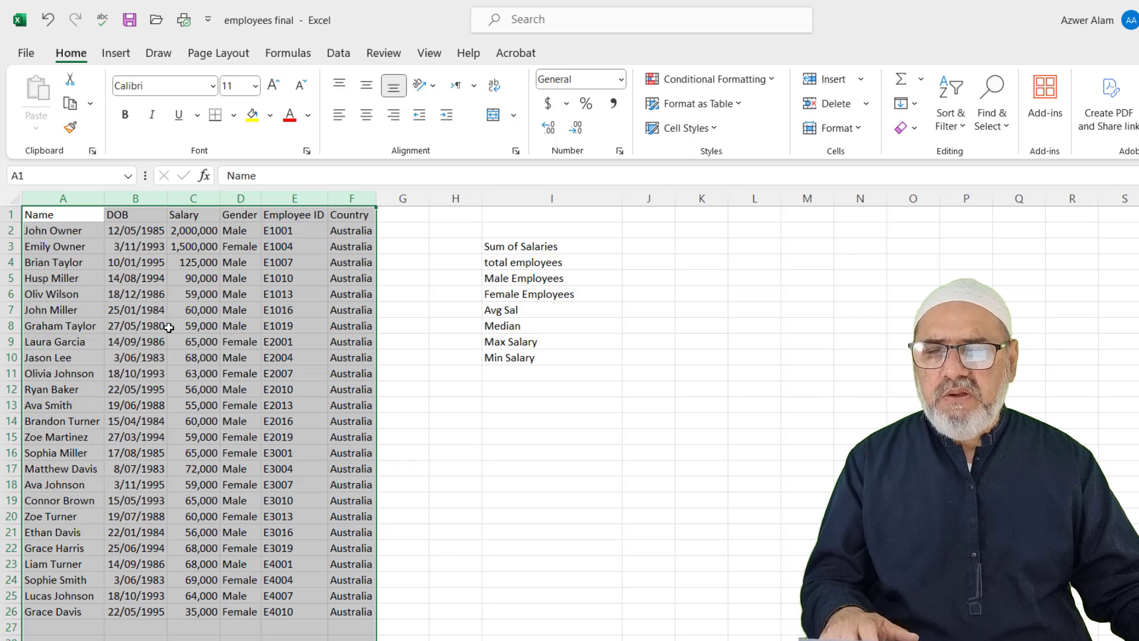
pyautogui.click(487, 519)
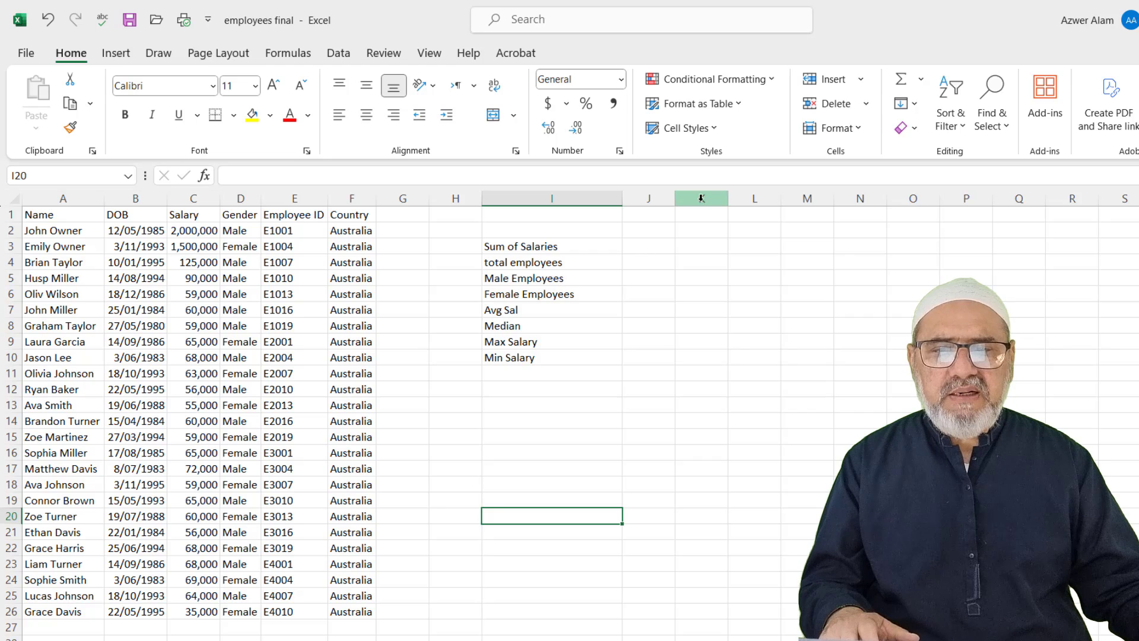
pyautogui.moveTo(675, 198); pyautogui.dragTo(732, 199)
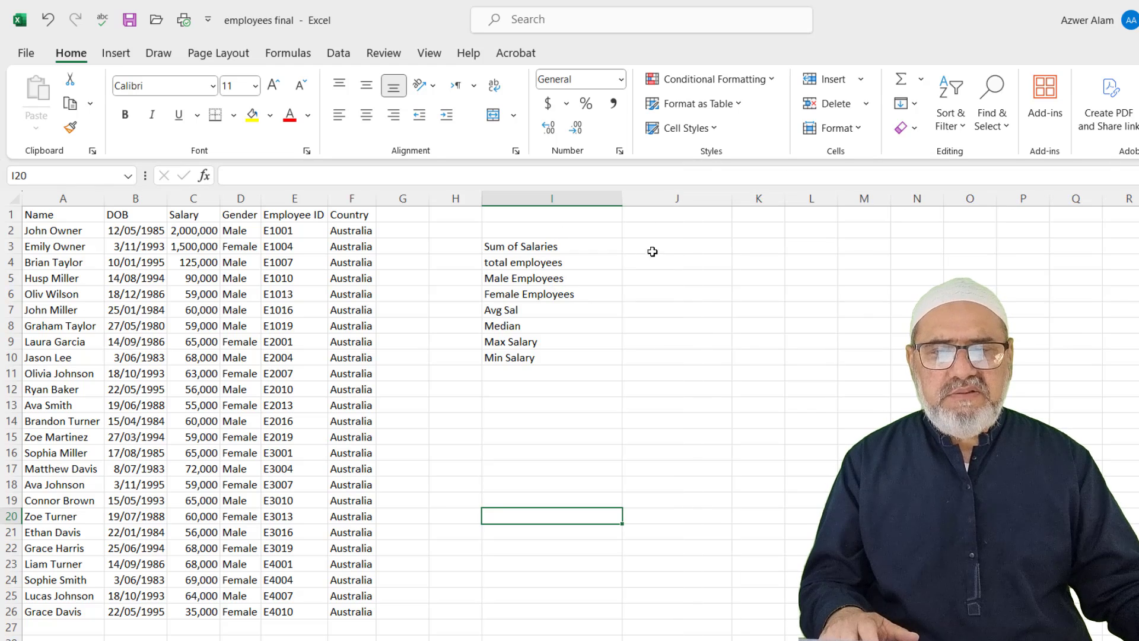
# Total the Salary column beside the Sum of Salaries label in J3 with =SUM(C2:C26)
pyautogui.click(679, 244)
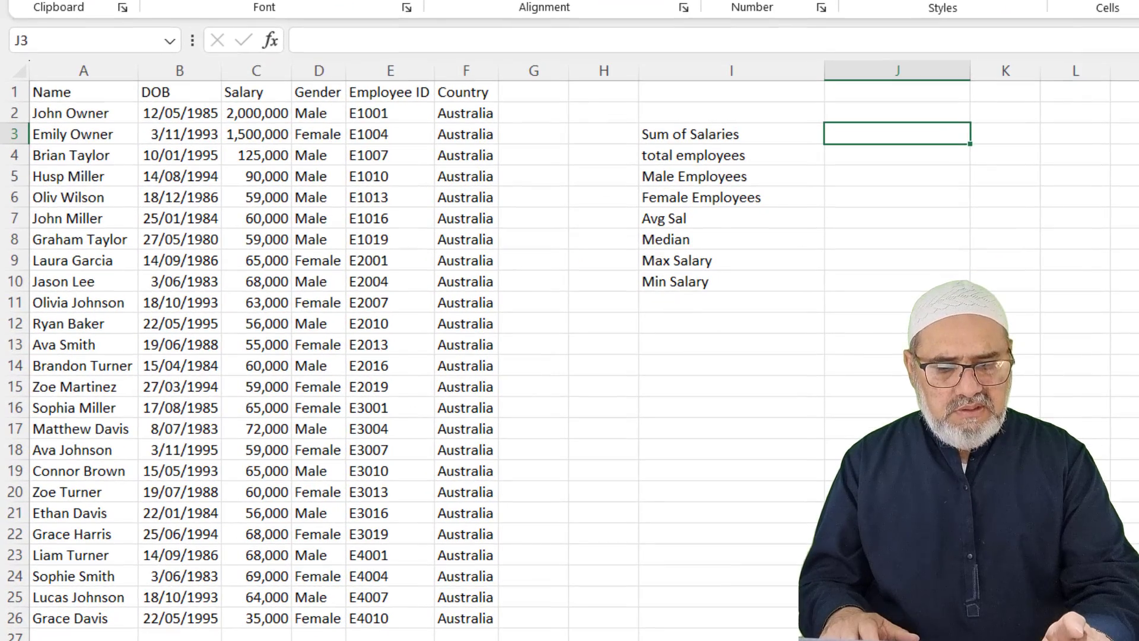
pyautogui.write('=')
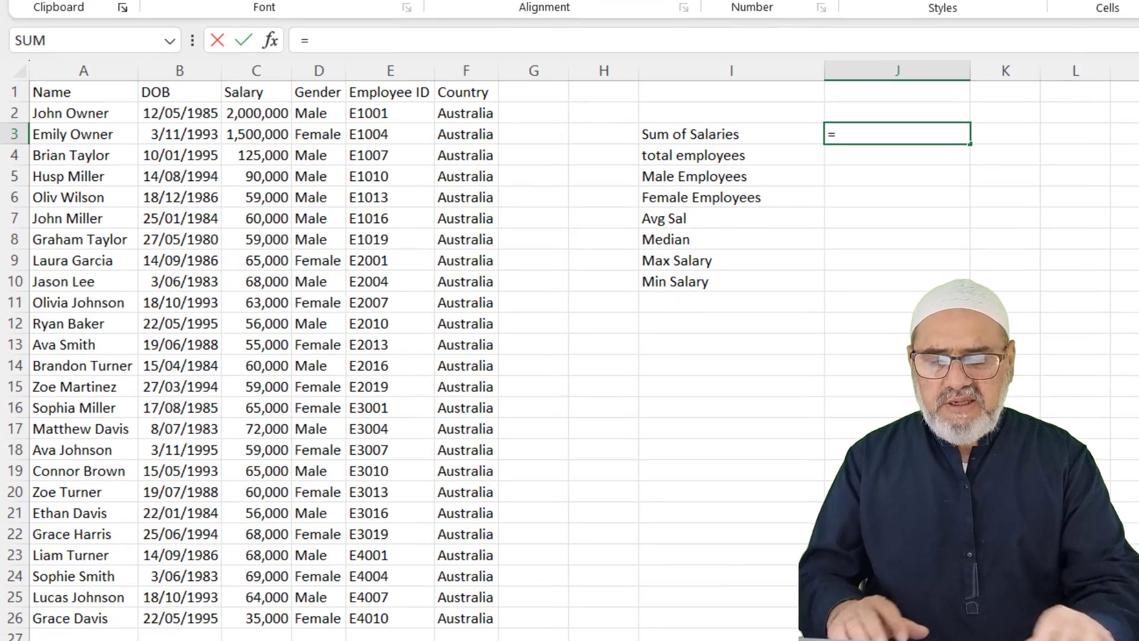
pyautogui.write('sum')
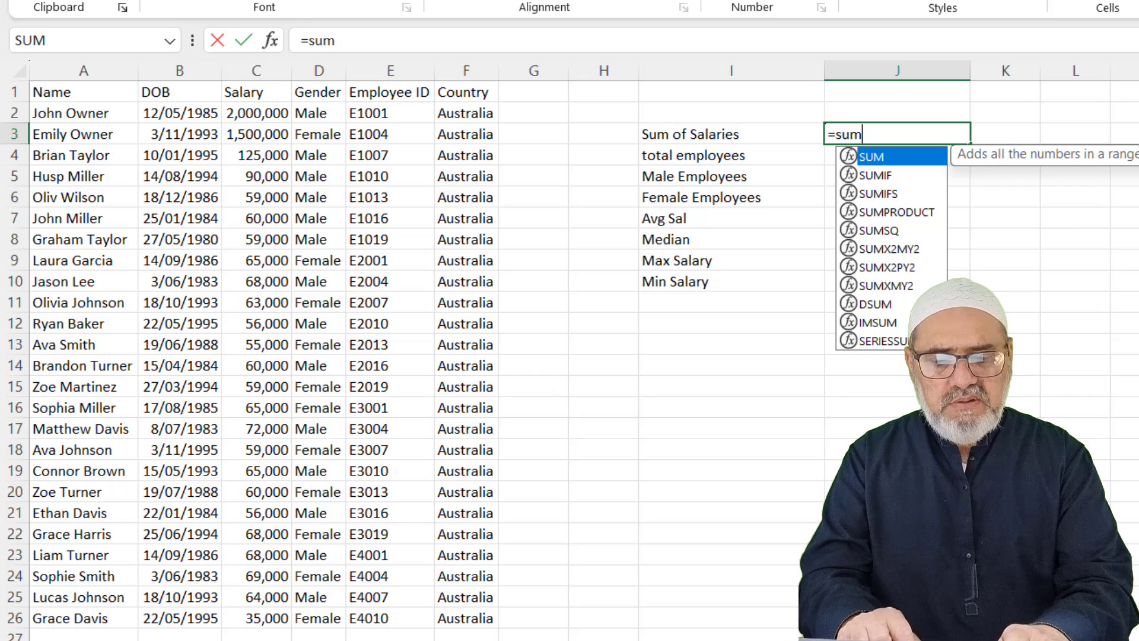
pyautogui.write('(')
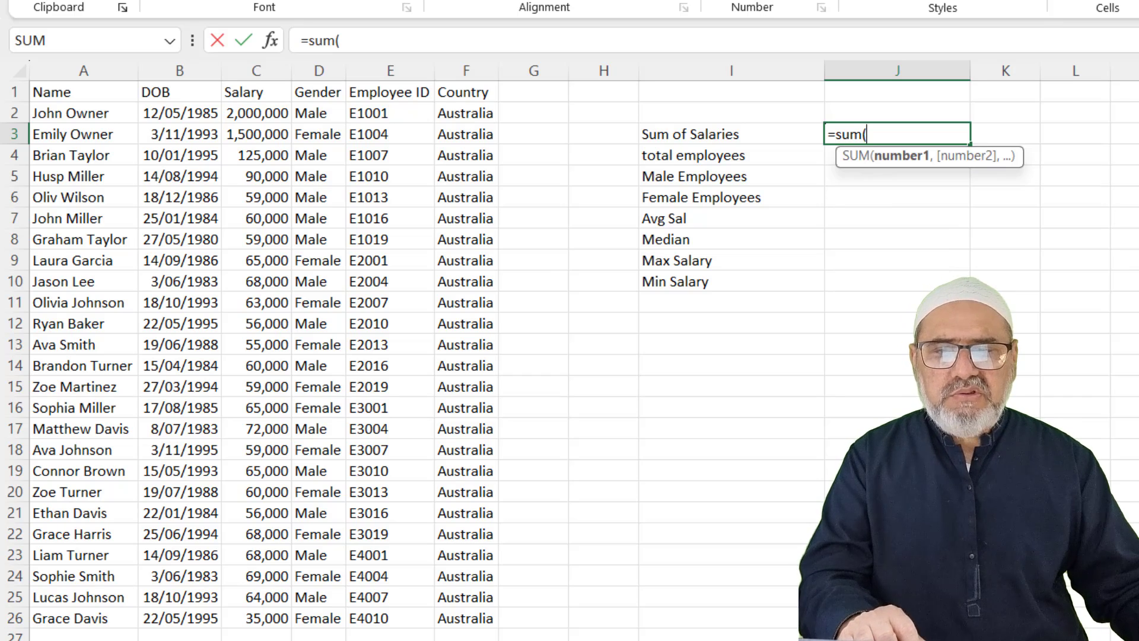
pyautogui.moveTo(267, 114); pyautogui.dragTo(275, 611)
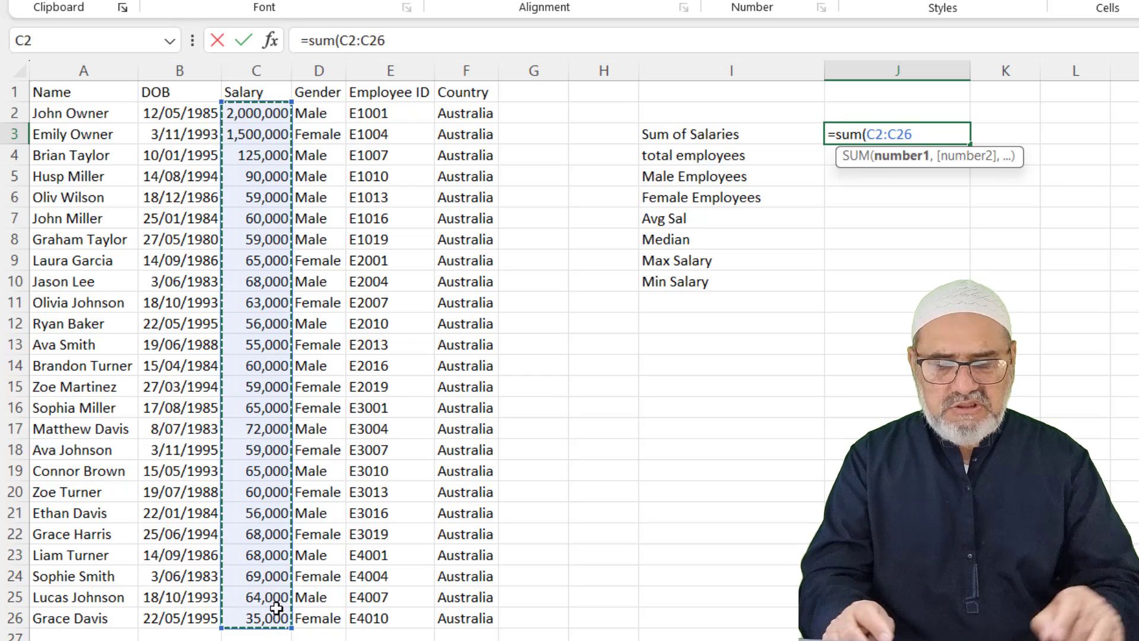
pyautogui.write(')')
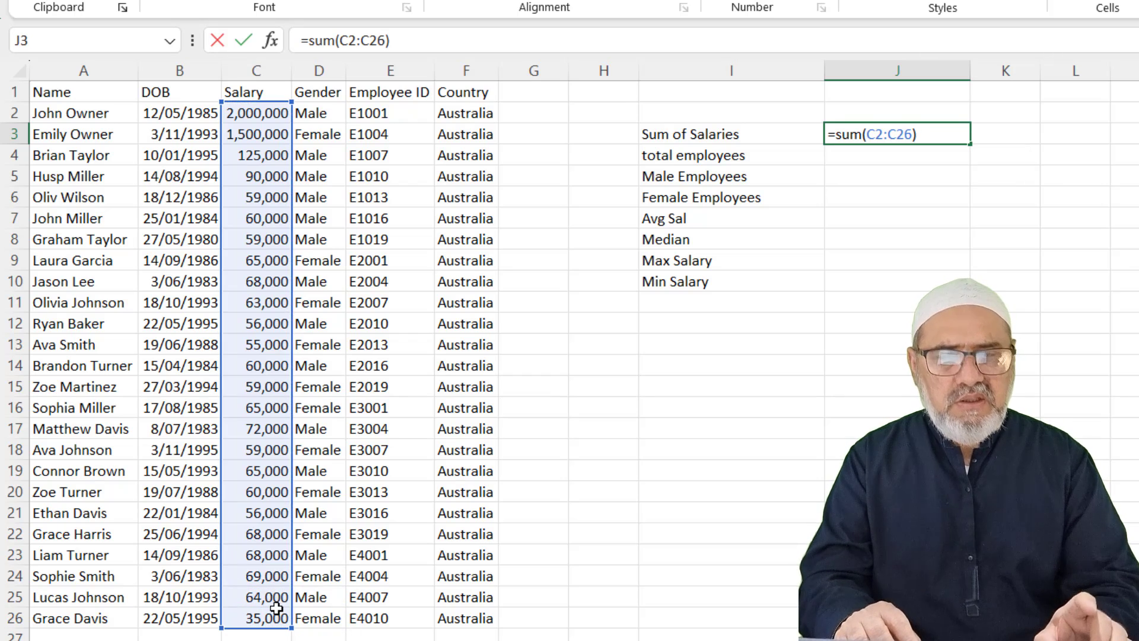
pyautogui.press('Return')
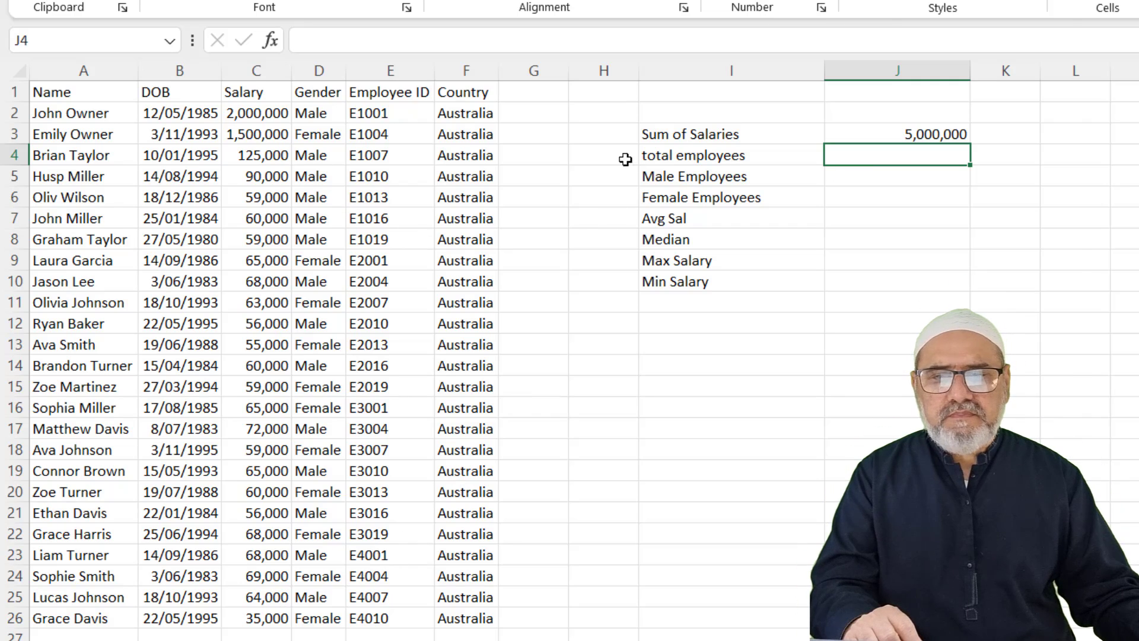
# Capitalize the first letter of the label in I4 so it reads "Total employees"
pyautogui.click(656, 155)
pyautogui.click(299, 41)
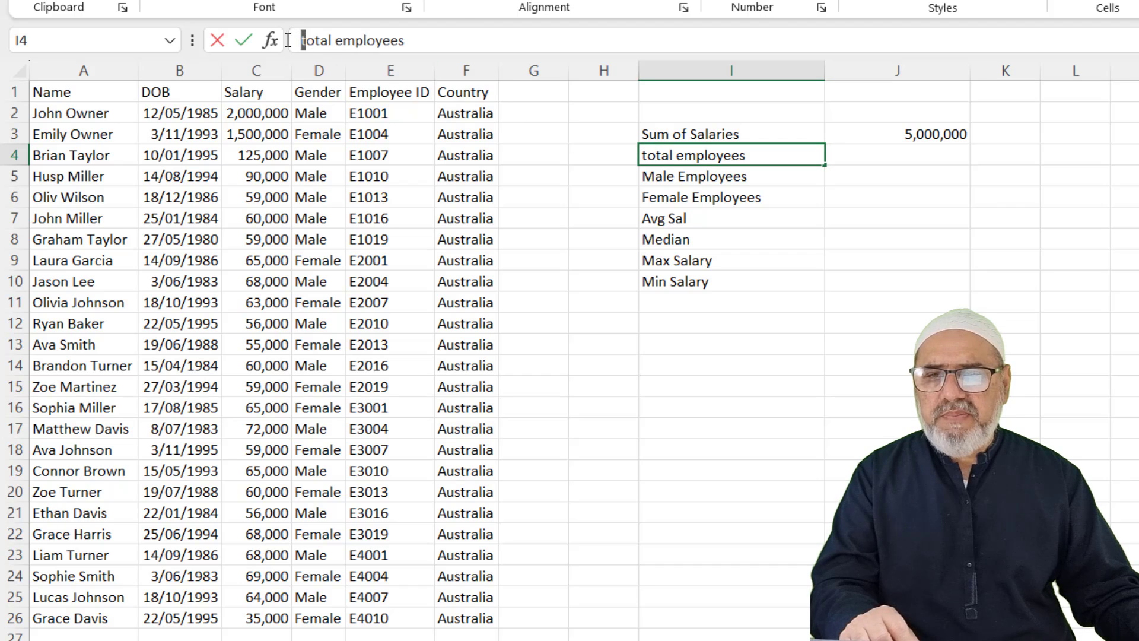
pyautogui.press('Delete')
pyautogui.write('T')
pyautogui.press('Return')
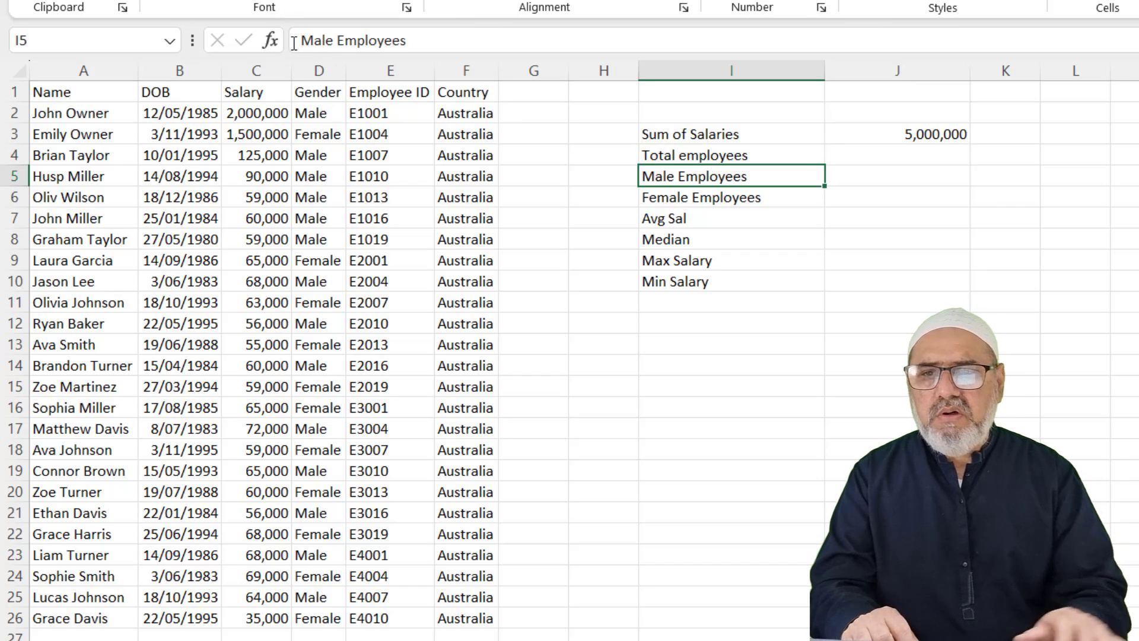
# Count the employees in J4 from the numeric salary entries with =COUNT(C2:C26)
pyautogui.click(943, 156)
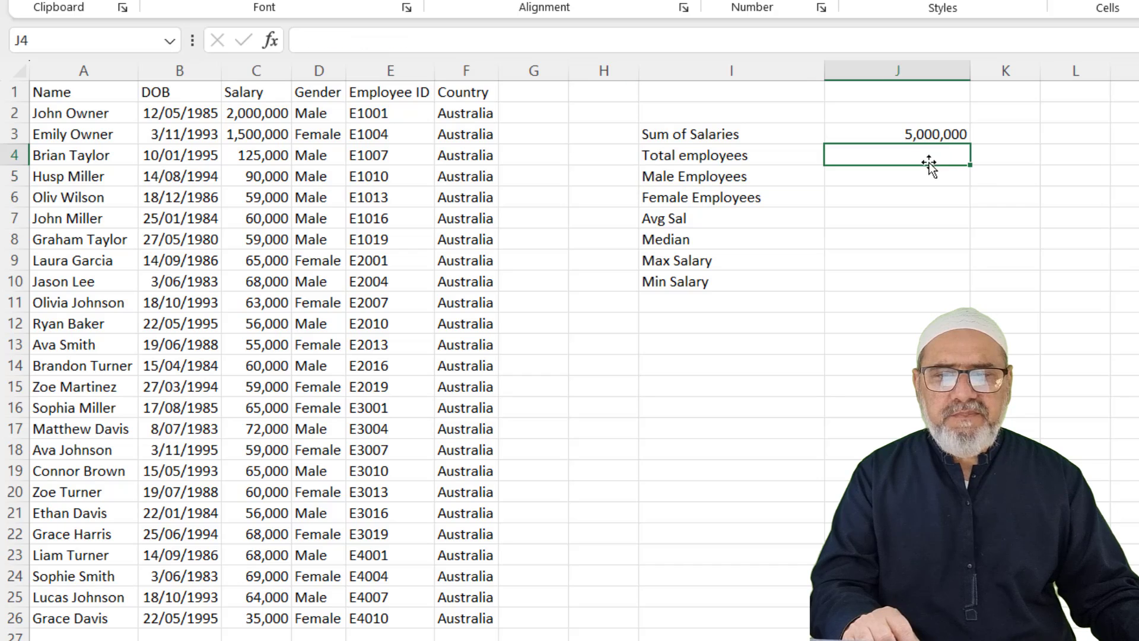
pyautogui.write('=')
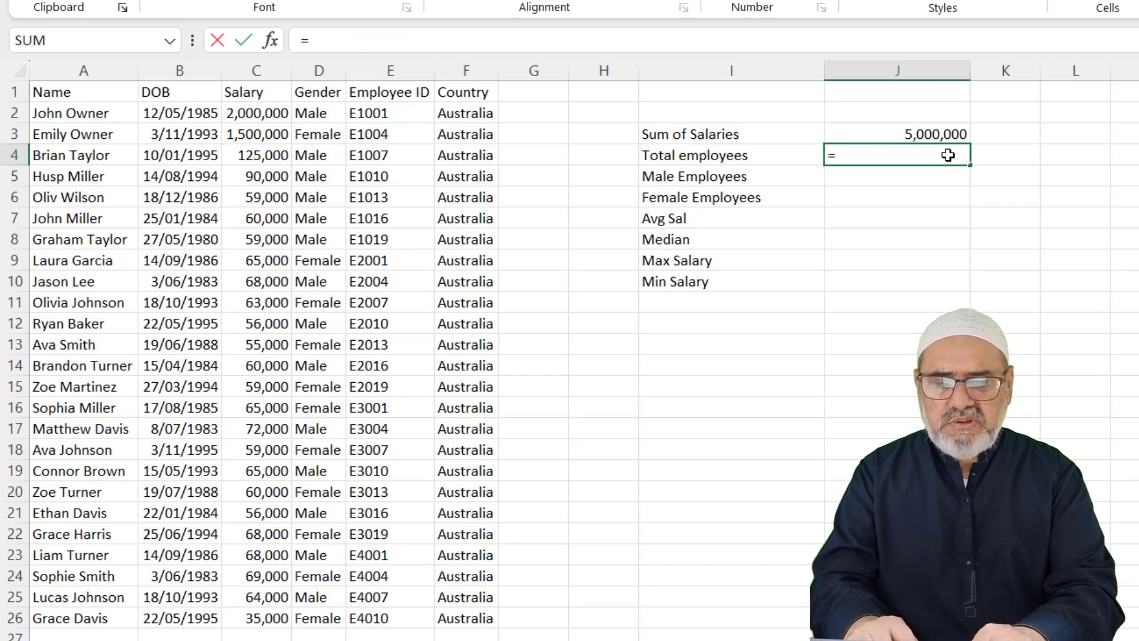
pyautogui.write('count(')
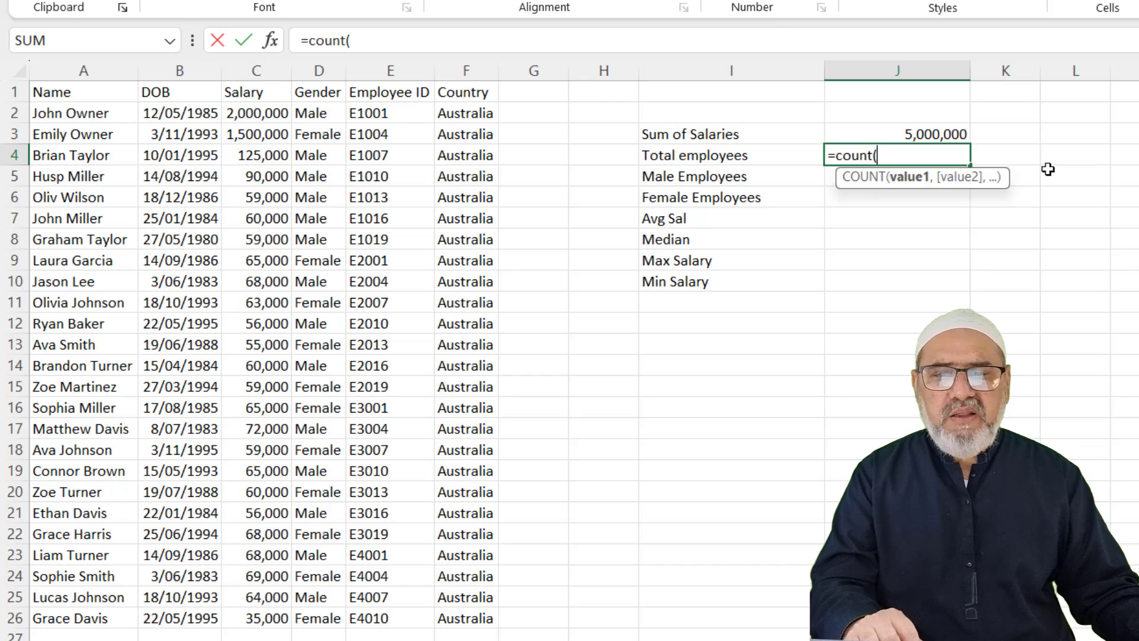
pyautogui.moveTo(272, 113); pyautogui.dragTo(273, 611)
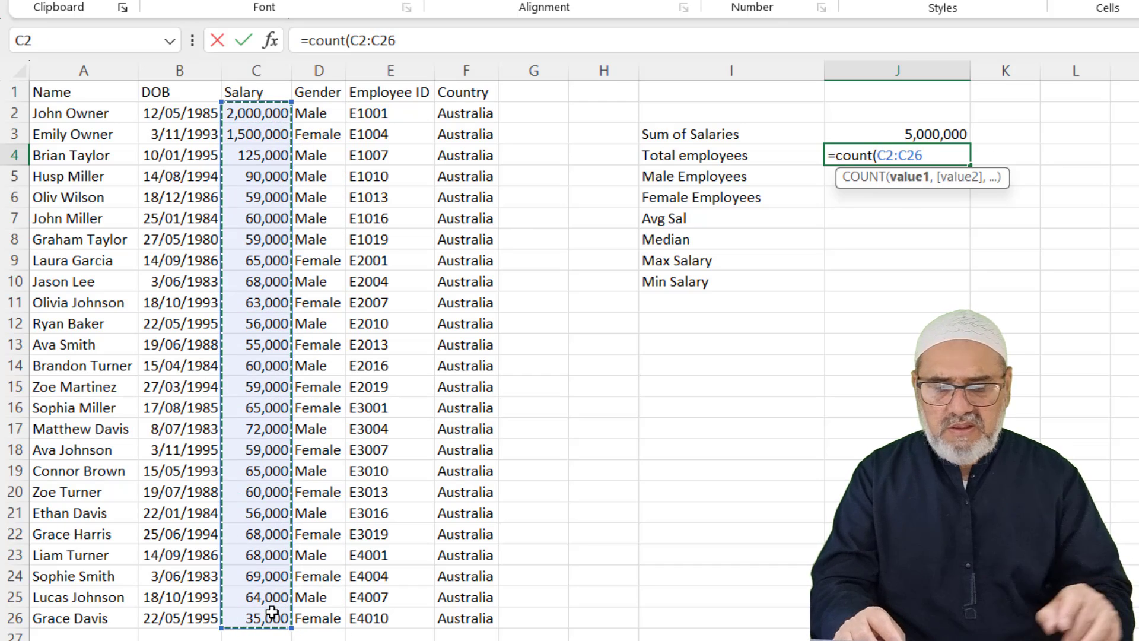
pyautogui.write(')')
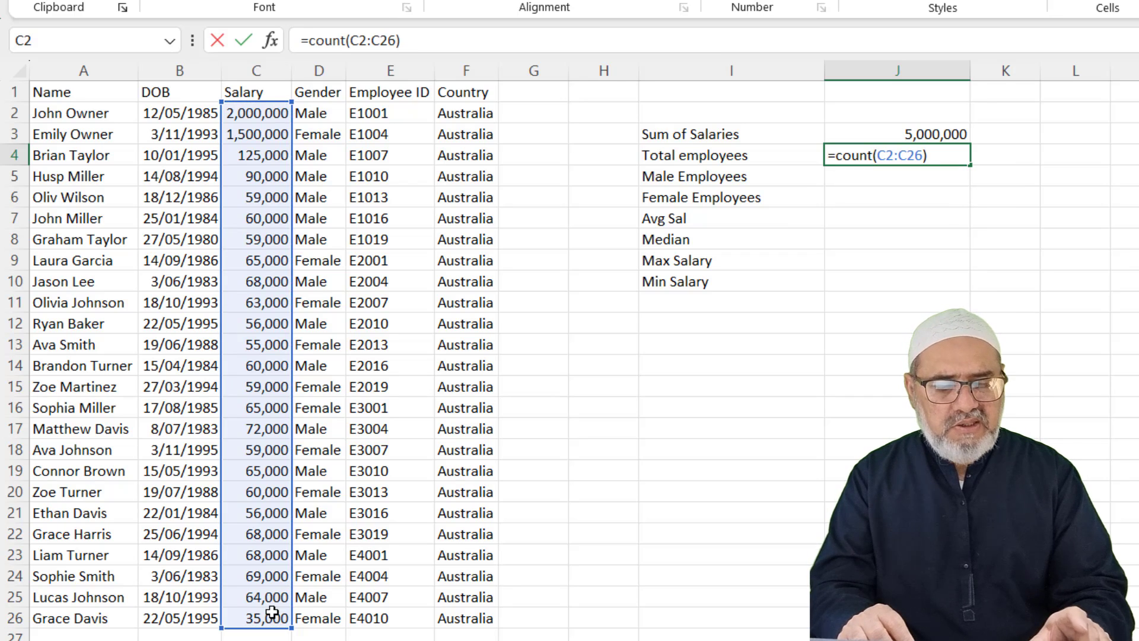
pyautogui.press('Return')
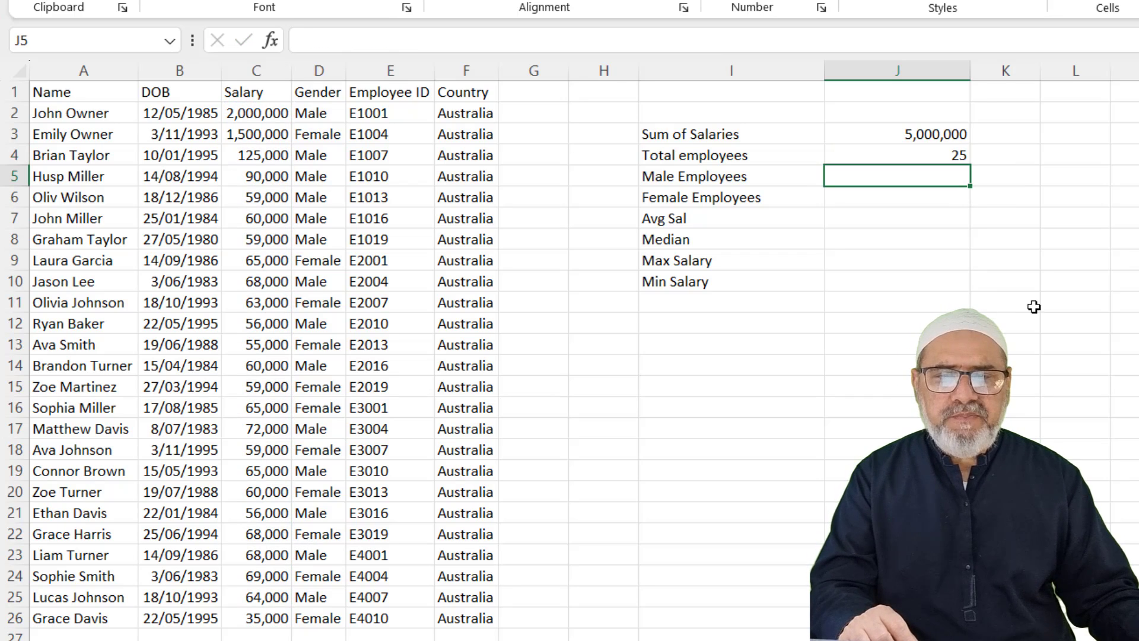
# Try counting the Gender text entries in K4 with =COUNT(D2:D26)
pyautogui.click(1018, 157)
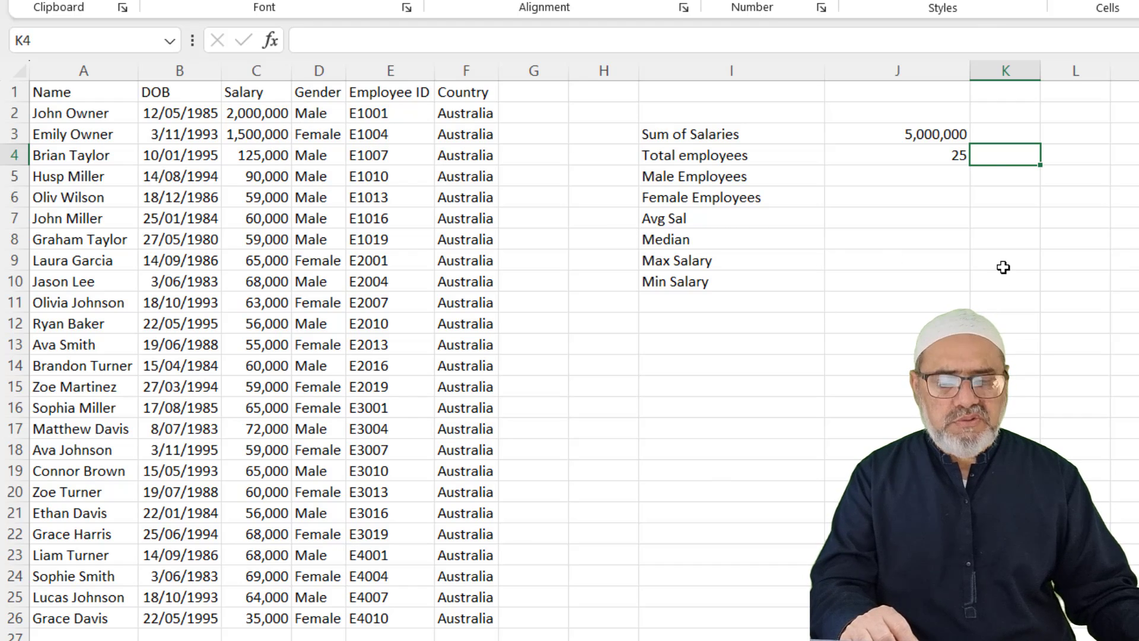
pyautogui.write('=')
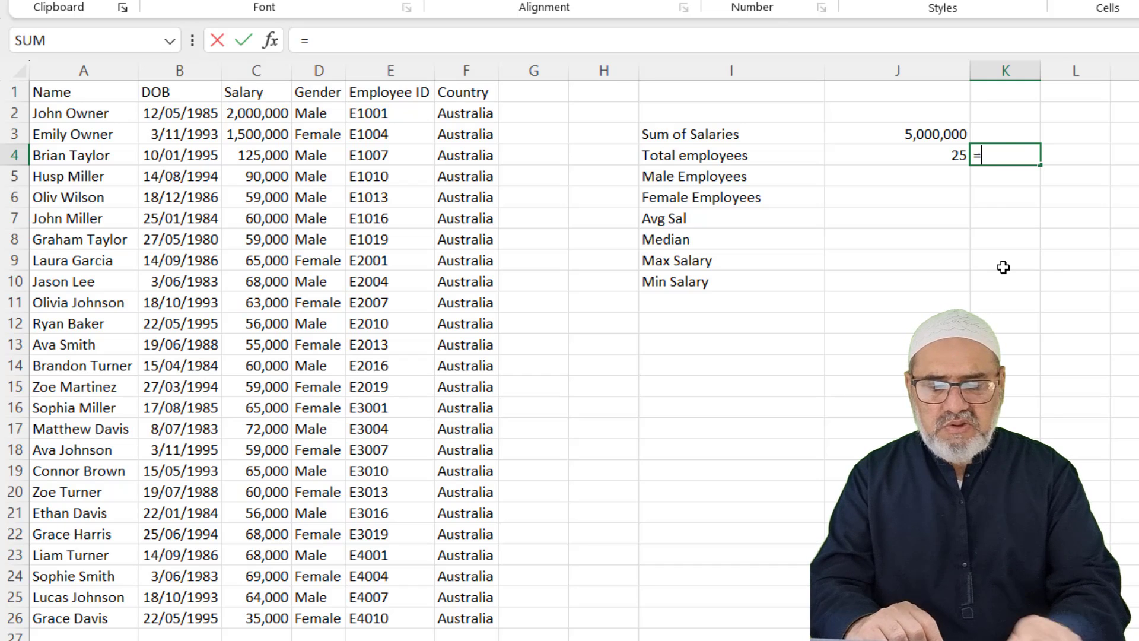
pyautogui.write('count')
pyautogui.press('BackSpace')
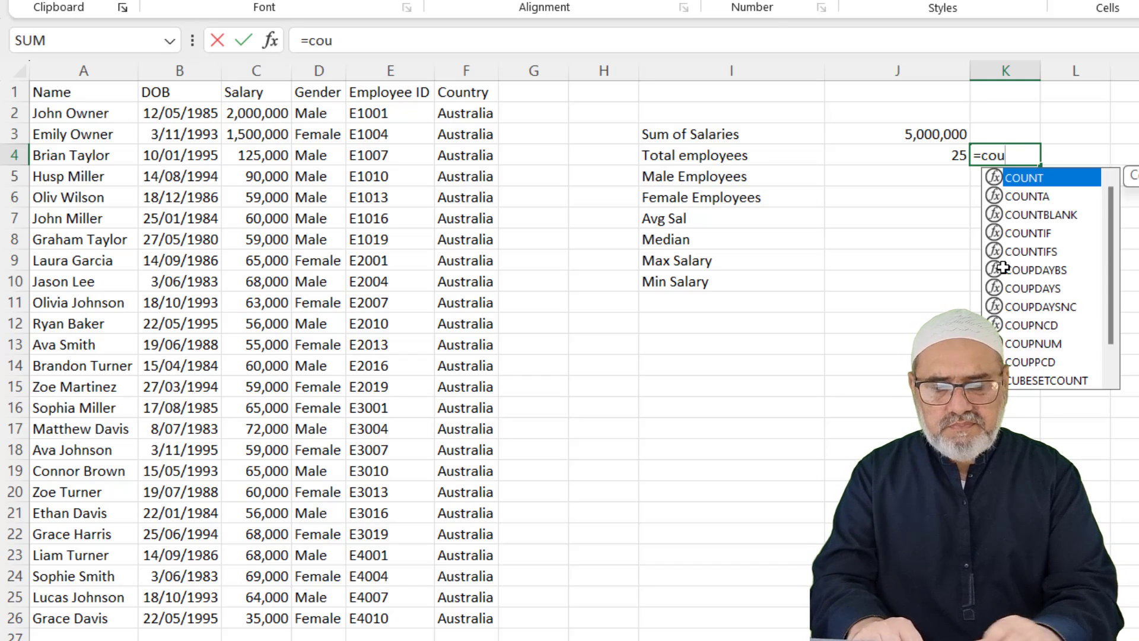
pyautogui.write('nt(')
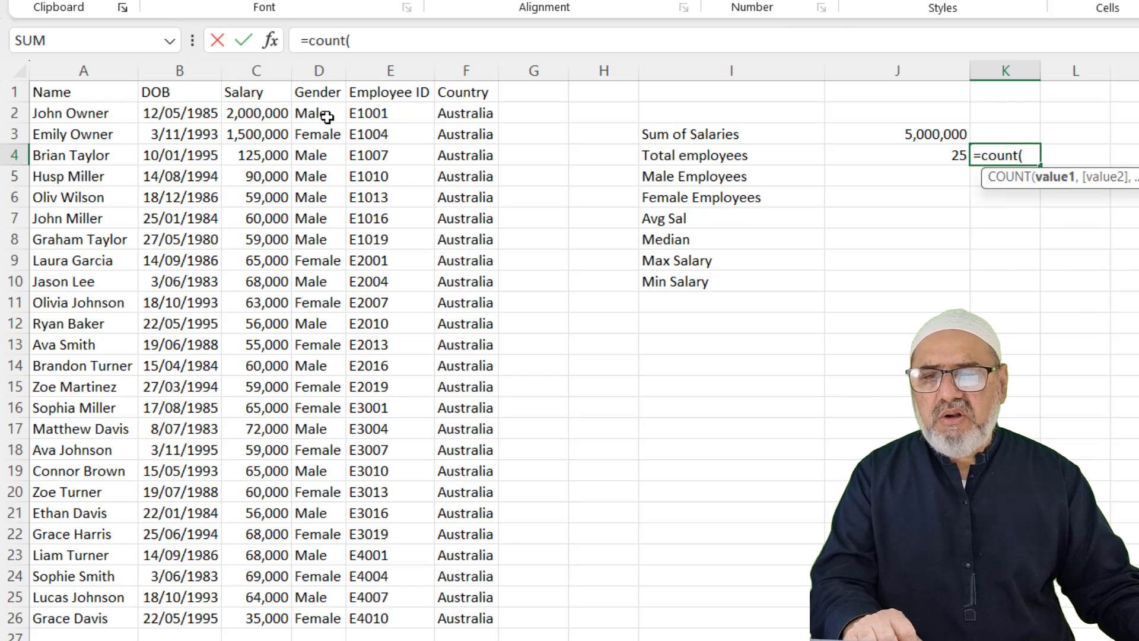
pyautogui.moveTo(327, 115); pyautogui.dragTo(303, 618)
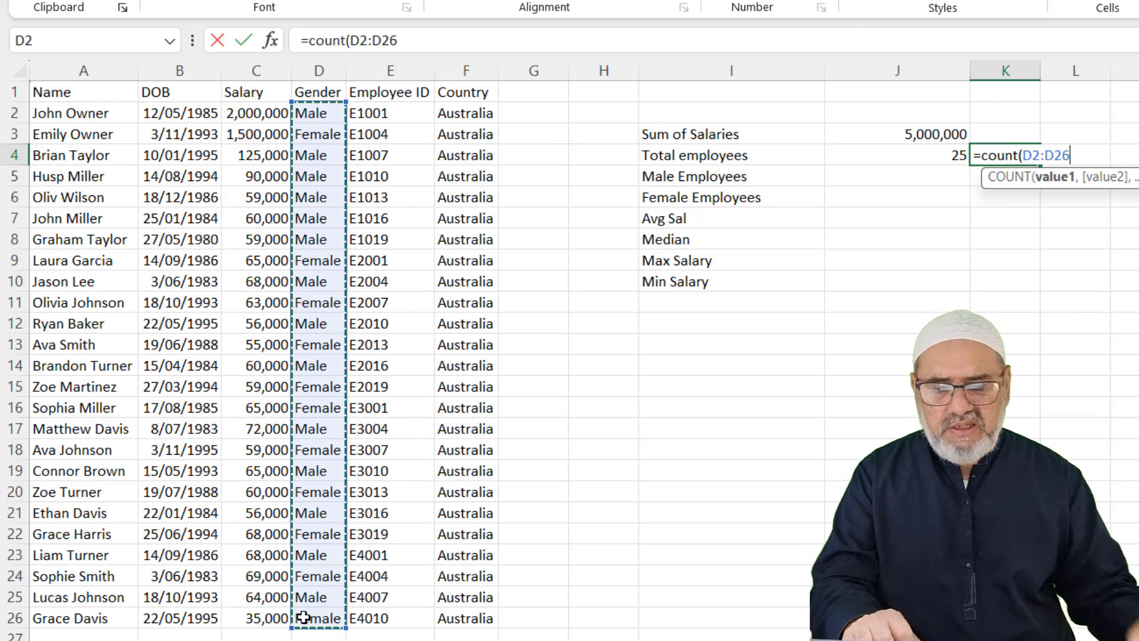
pyautogui.write(')')
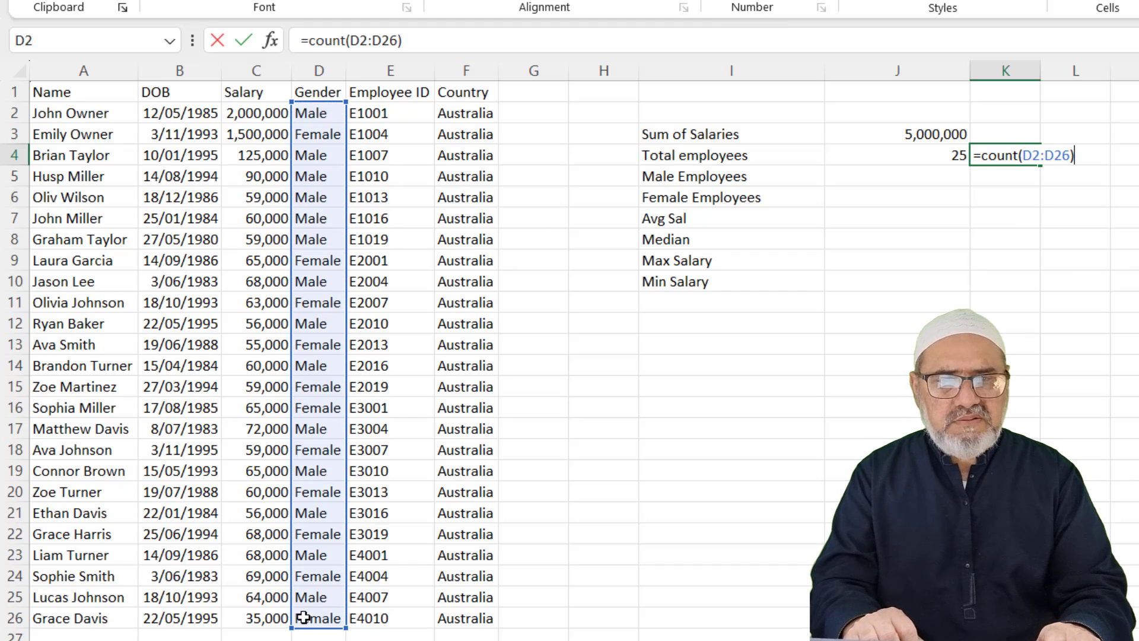
pyautogui.press('Return')
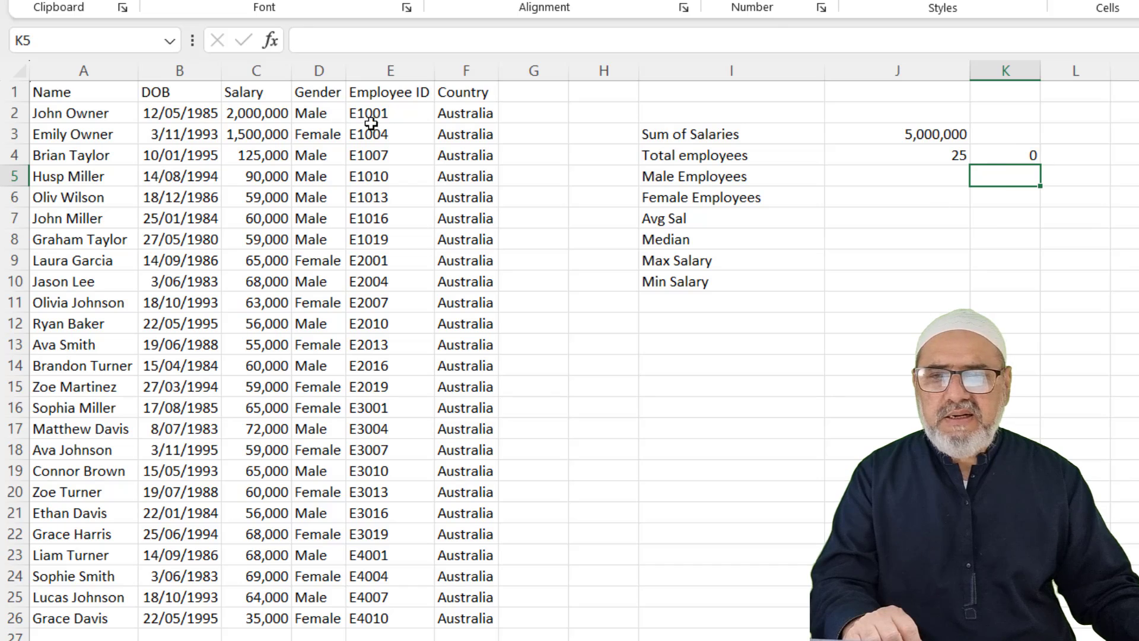
# Count the Gender text entries in L4 using COUNTA over the range D2:D26
pyautogui.click(1079, 155)
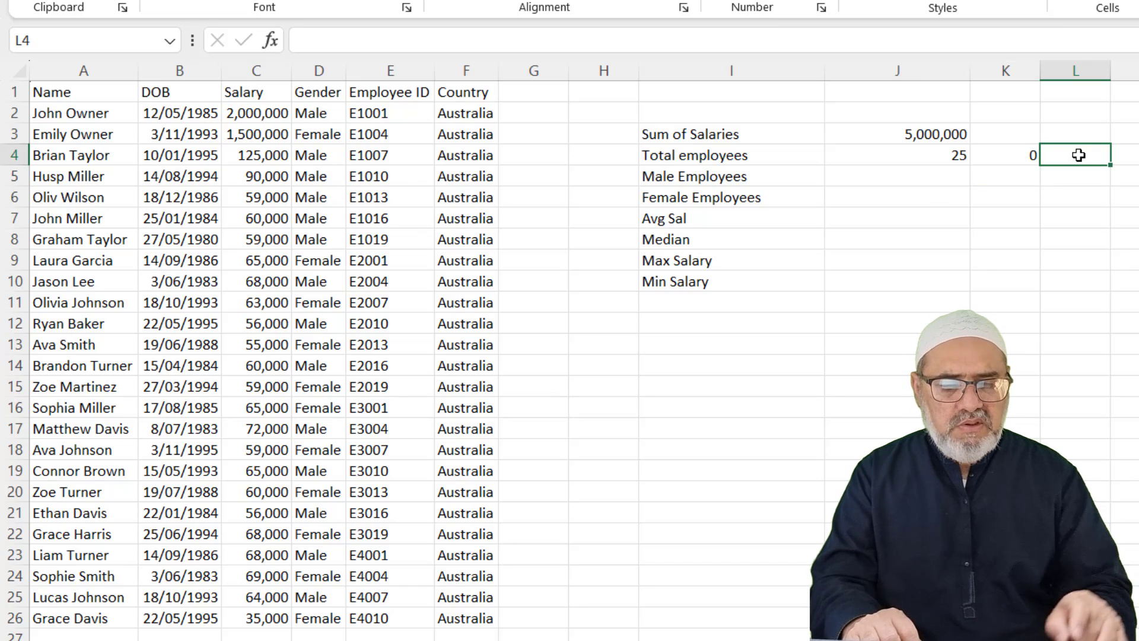
pyautogui.write('=count')
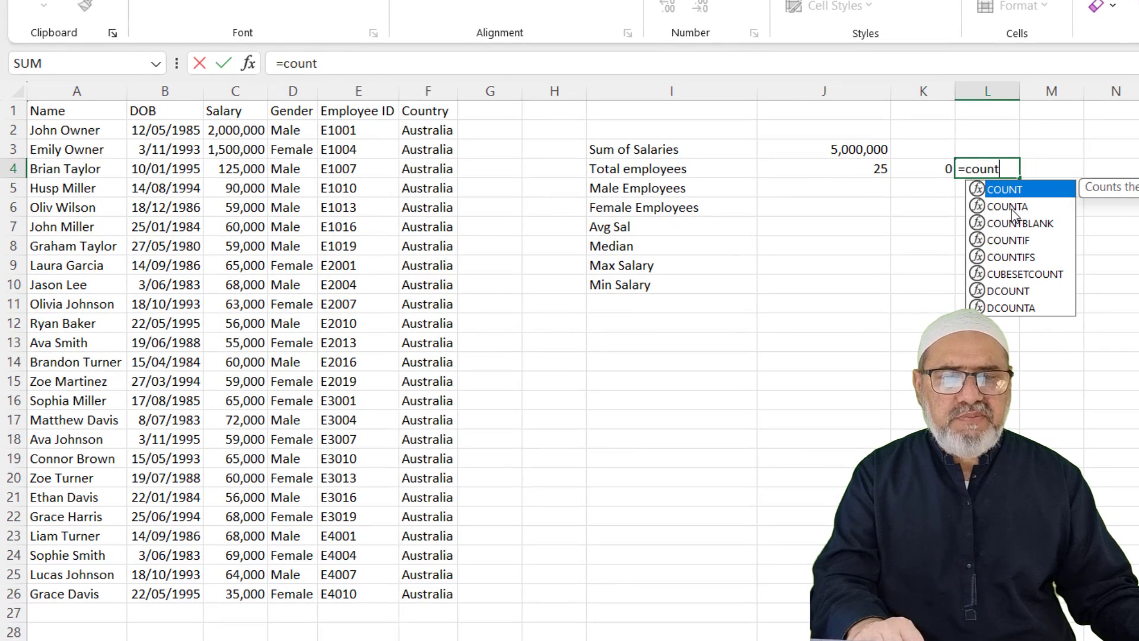
pyautogui.doubleClick(1005, 206)
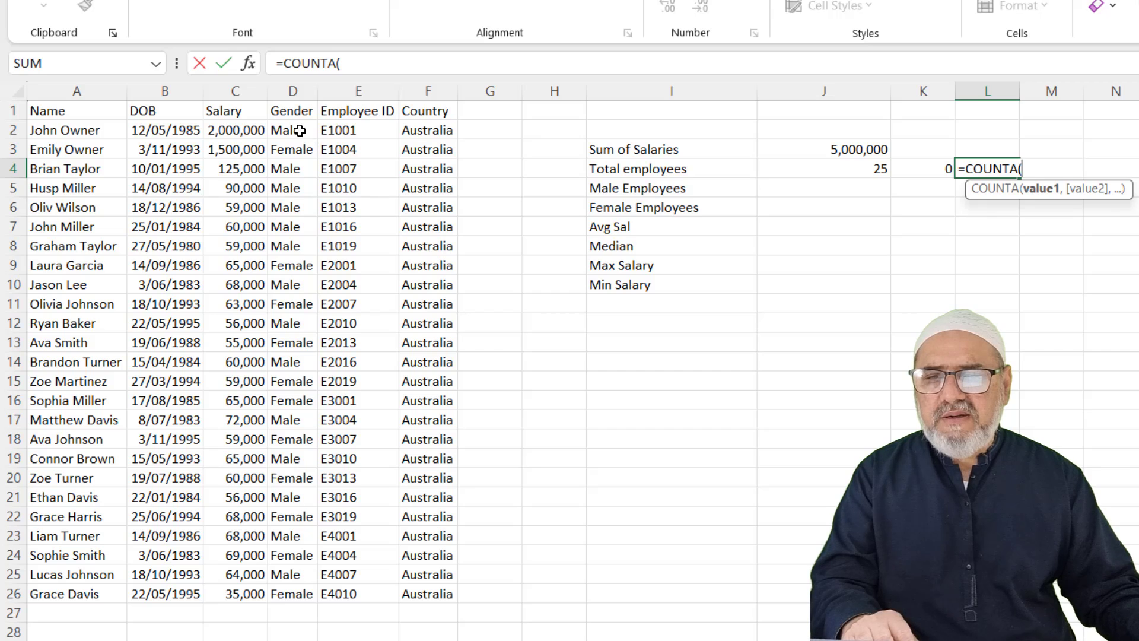
pyautogui.moveTo(294, 130); pyautogui.dragTo(297, 588)
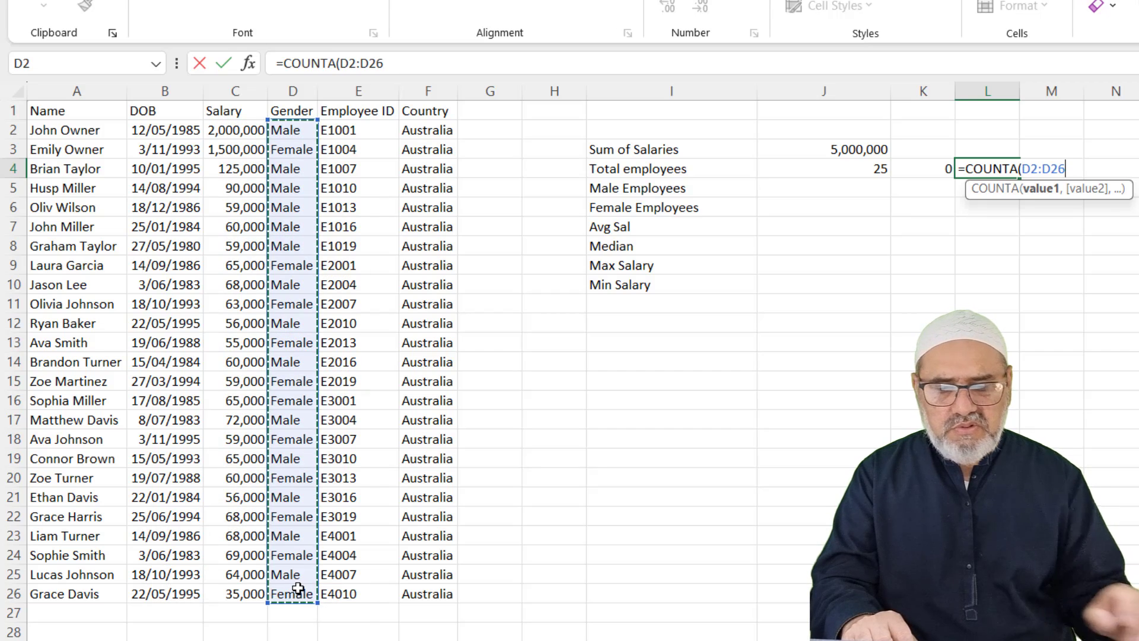
pyautogui.write(')')
pyautogui.press('Return')
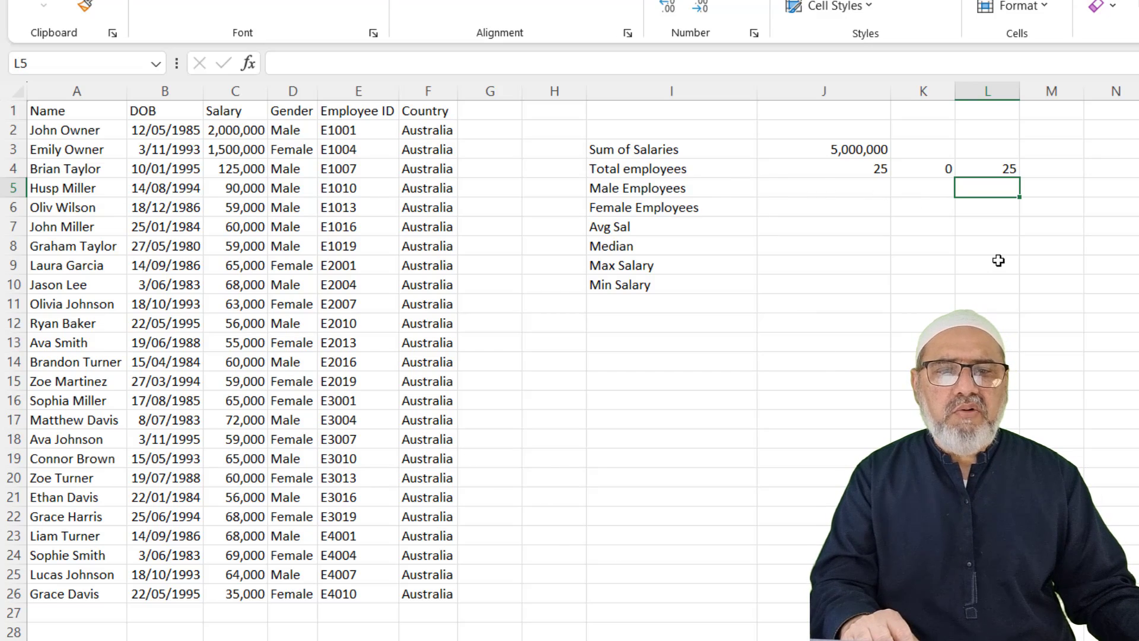
# Clear the trial COUNT and COUNTA formulas from cells K4 and L4
pyautogui.click(946, 172)
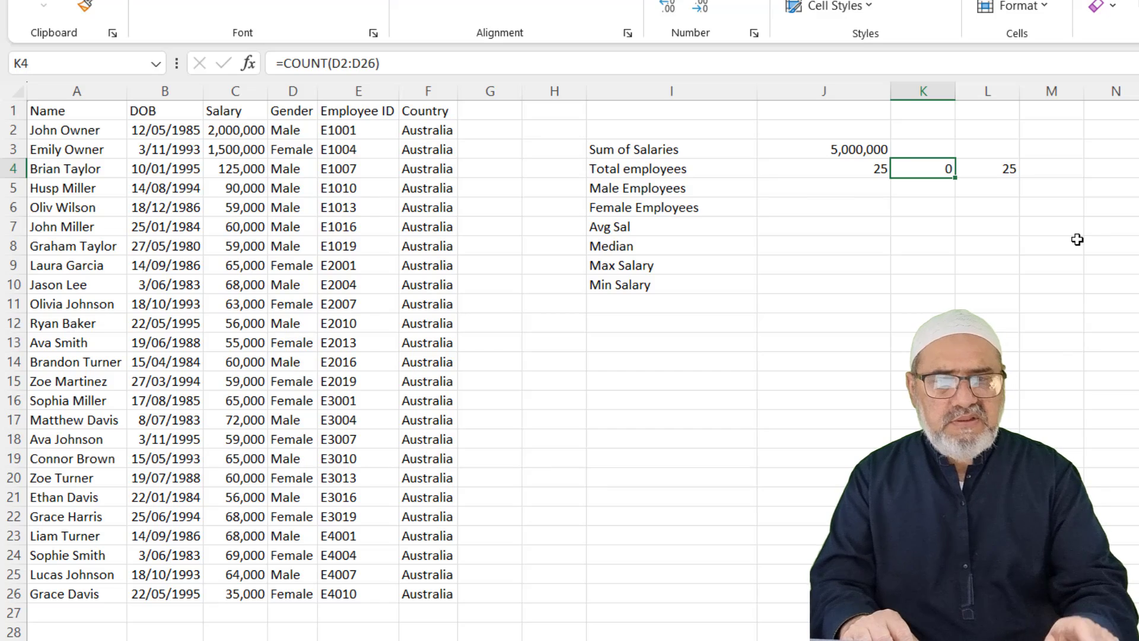
pyautogui.press('F2')
pyautogui.click(1086, 267)
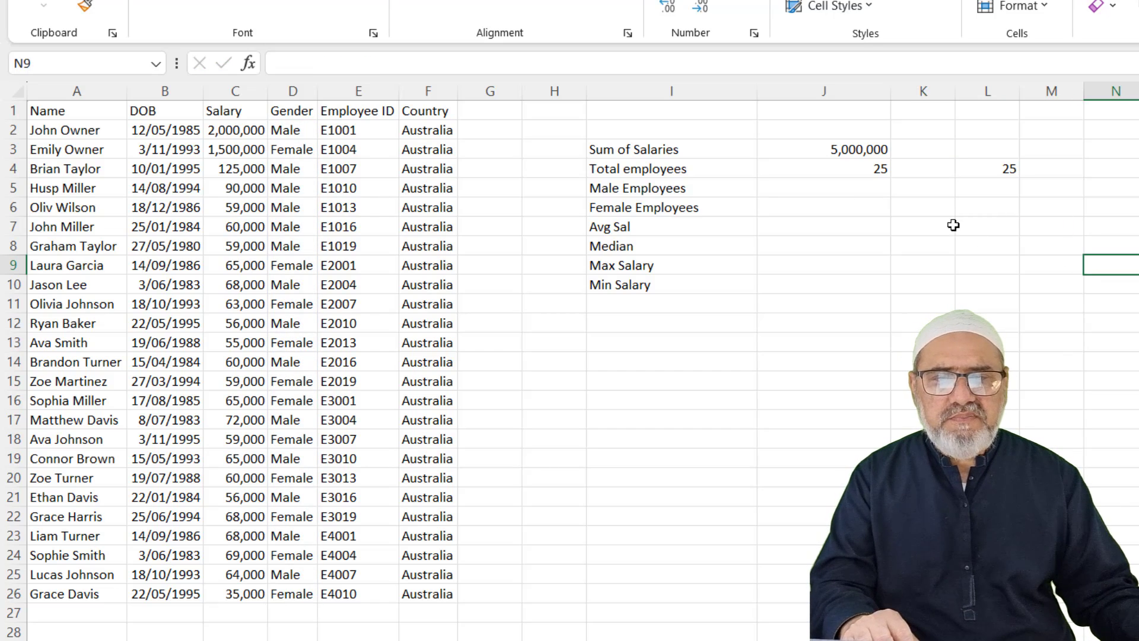
pyautogui.click(1007, 170)
pyautogui.press('BackSpace')
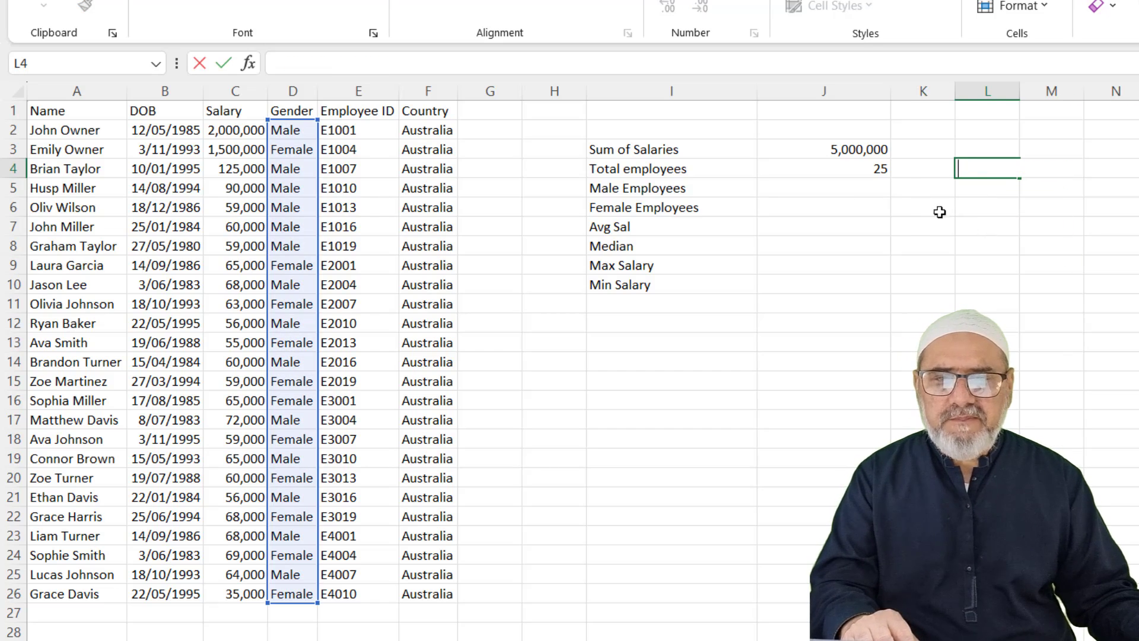
pyautogui.click(862, 189)
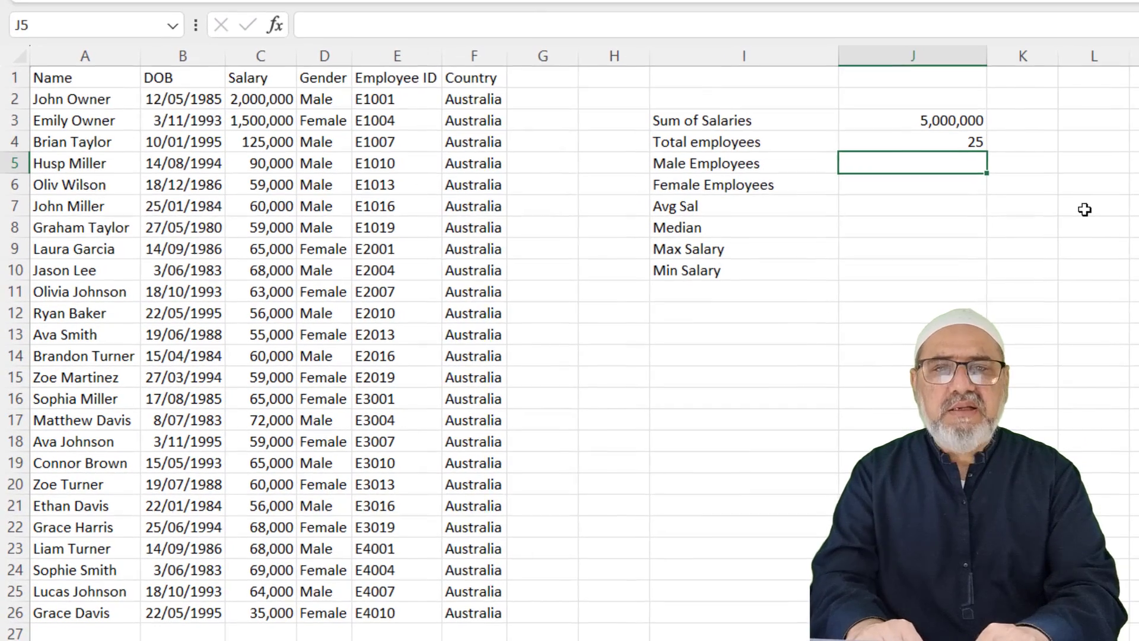
# Count the male employees in J5 with =COUNTIF(D2:D26, "Male") over the Gender column
pyautogui.write('=')
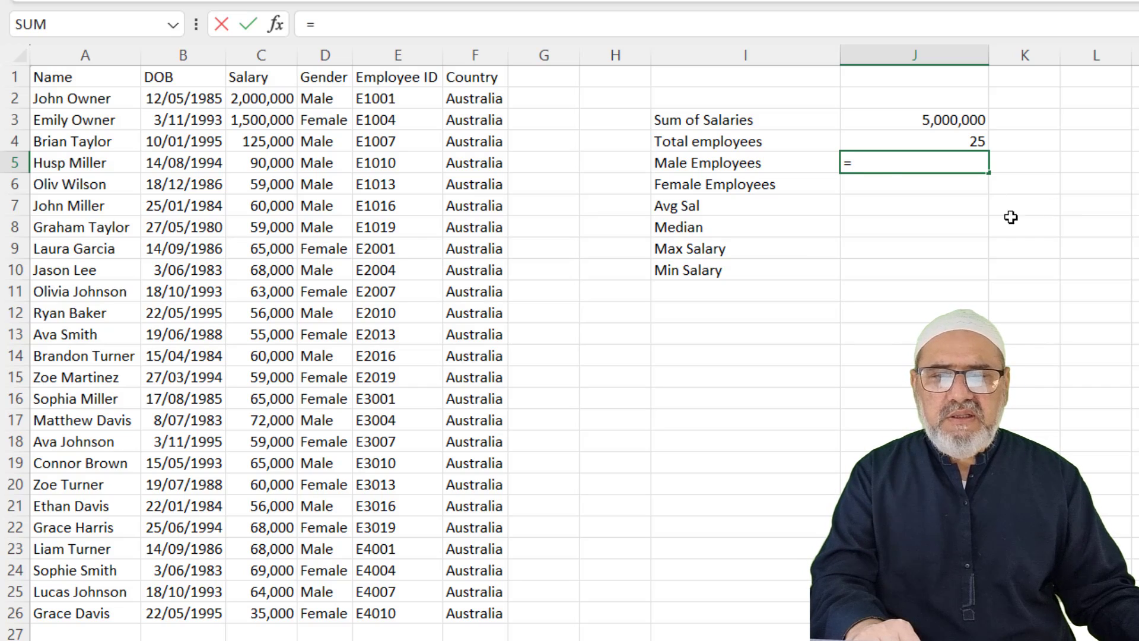
pyautogui.write('co')
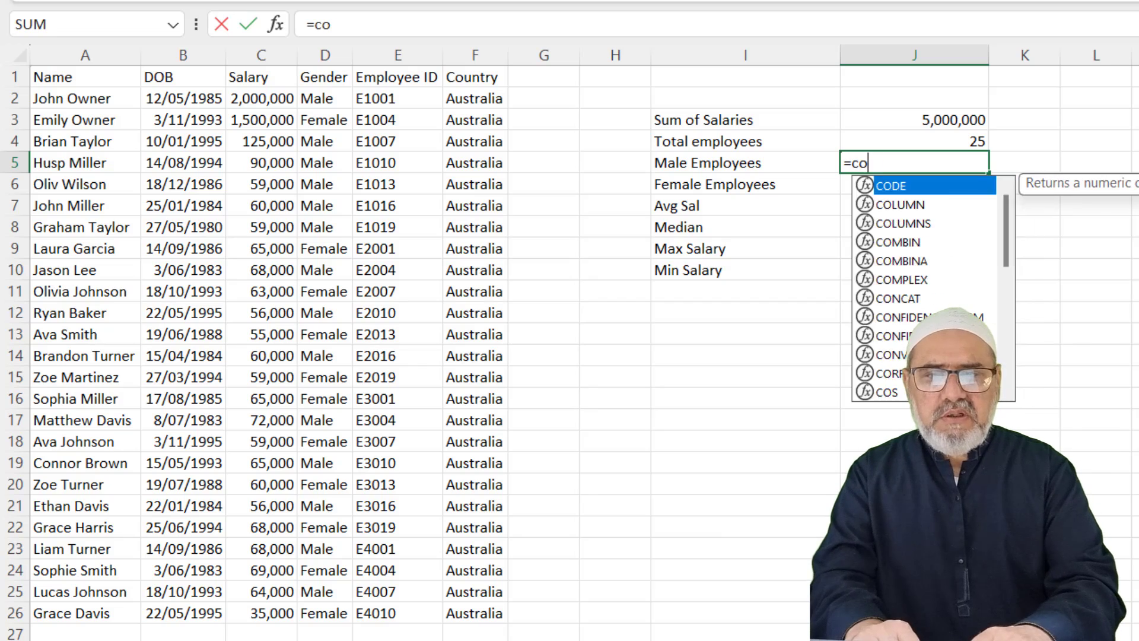
pyautogui.write('untif(')
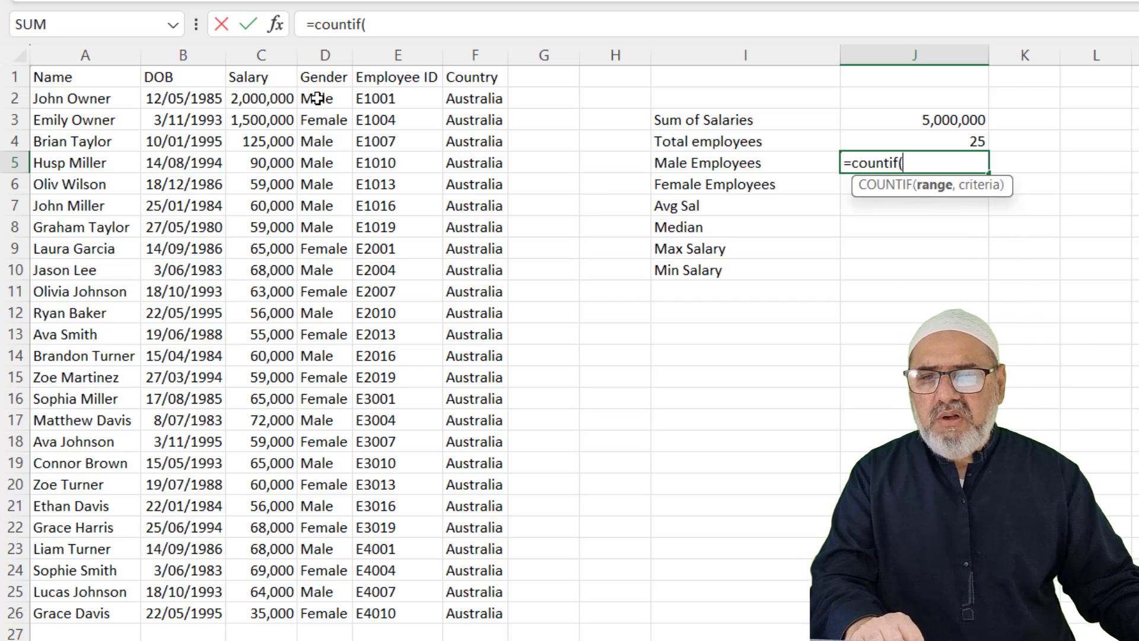
pyautogui.moveTo(312, 98); pyautogui.dragTo(340, 607)
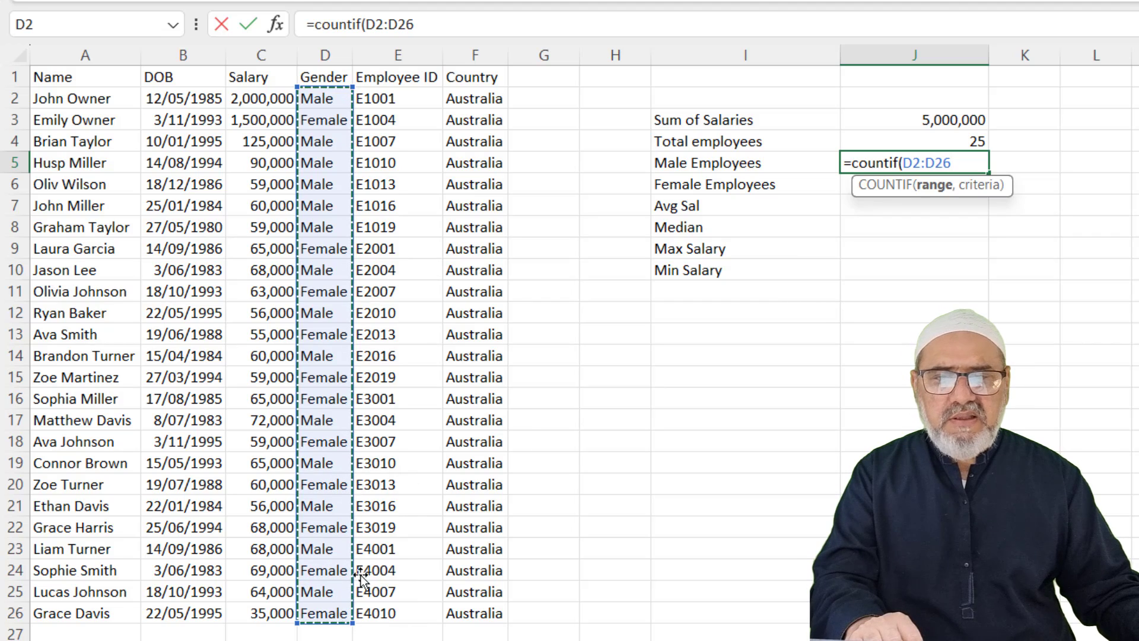
pyautogui.write(',')
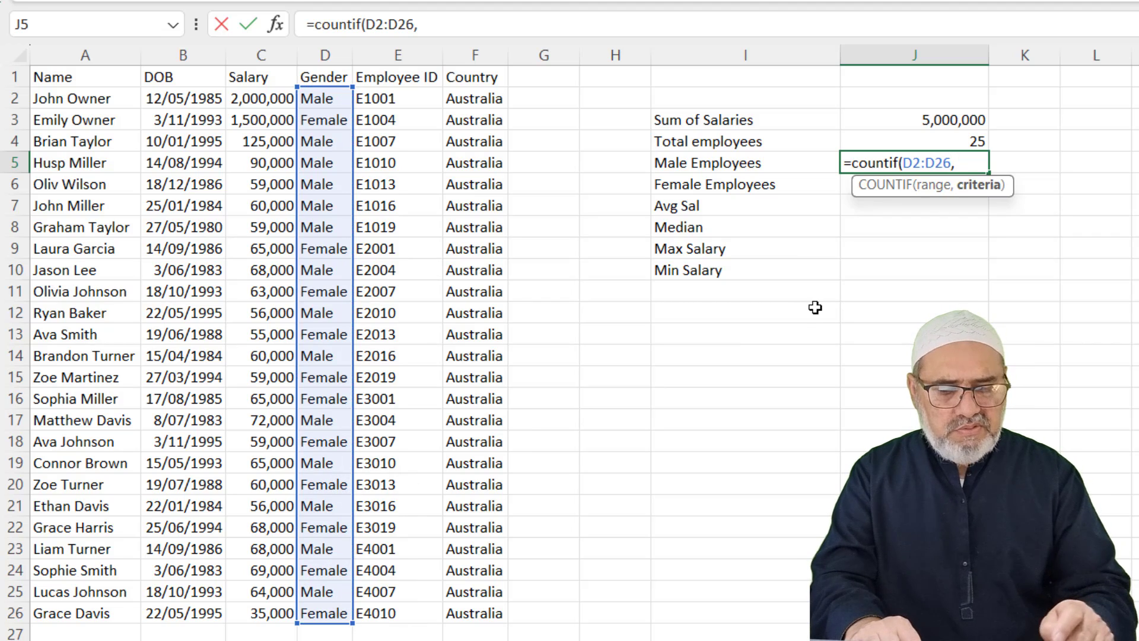
pyautogui.write(' "Male"')
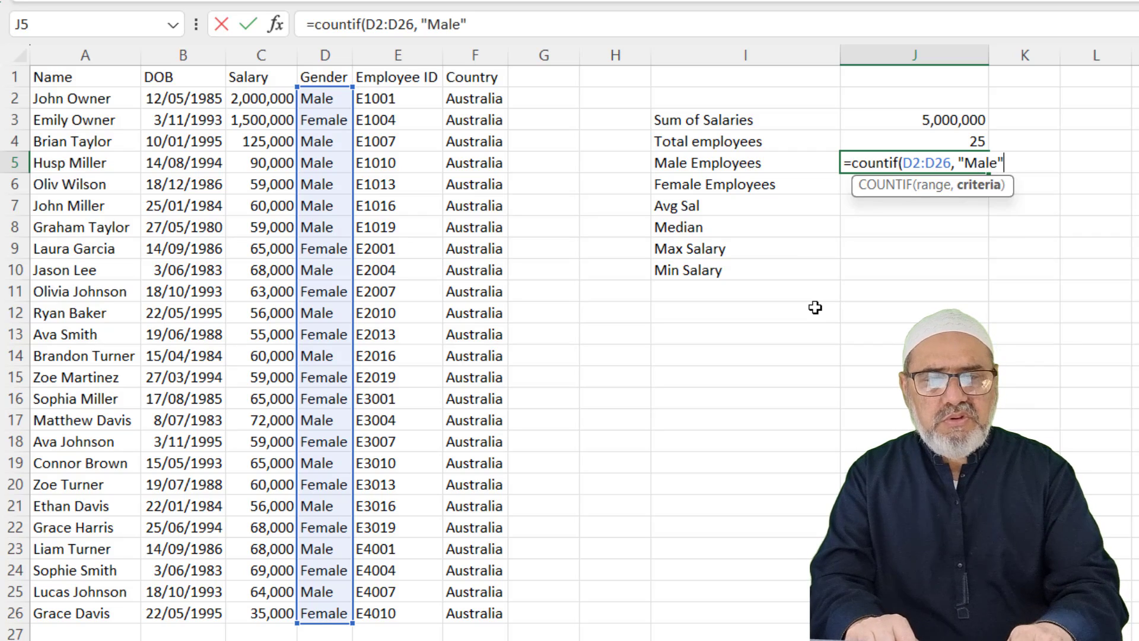
pyautogui.write(')')
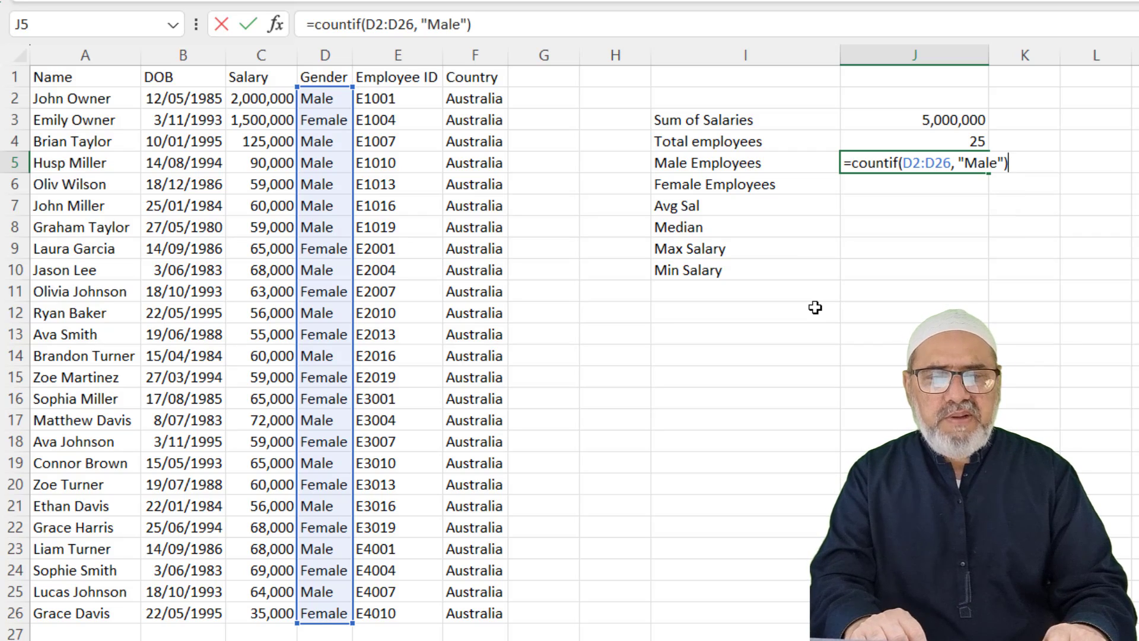
pyautogui.press('Return')
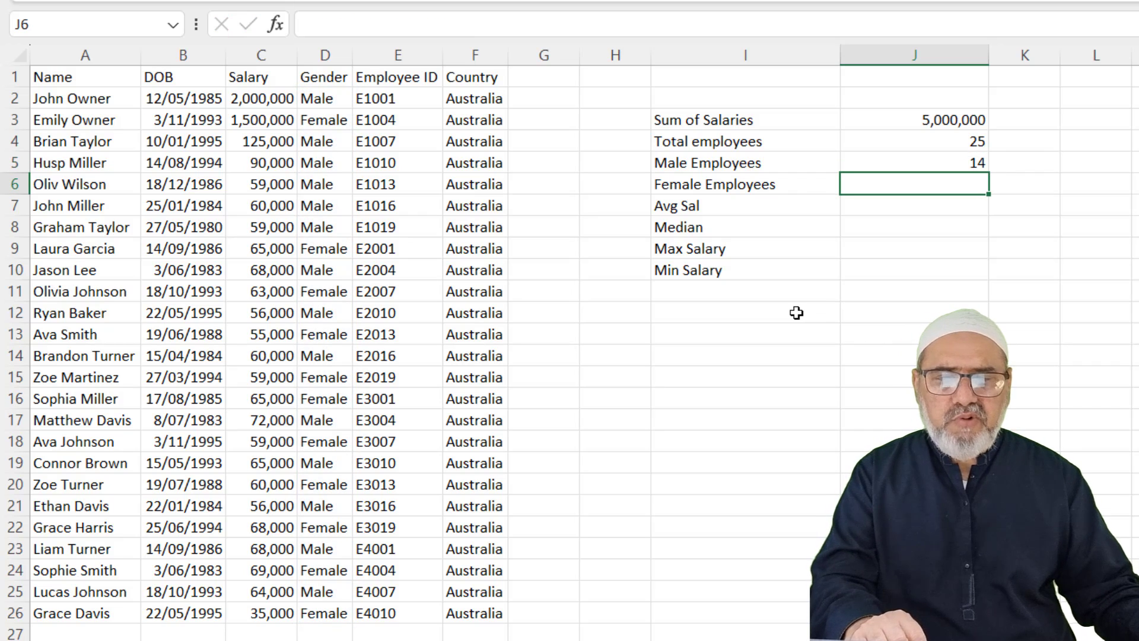
# Count the female employees in J6 with =COUNTIF(D2:D26, "Female") over the Gender column
pyautogui.write('=cu')
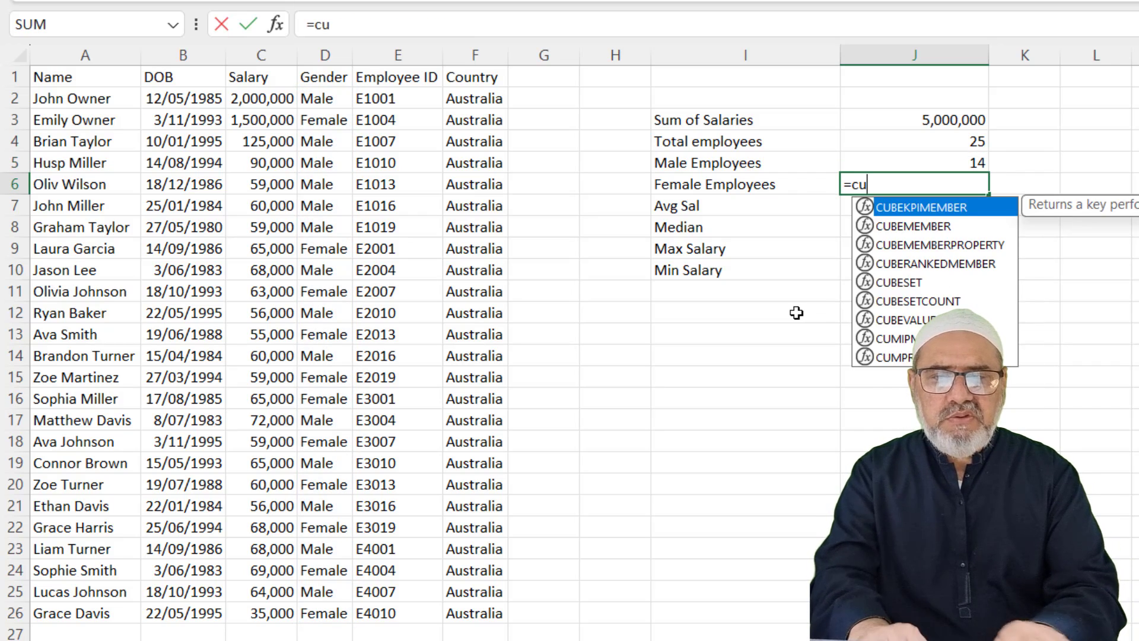
pyautogui.press('BackSpace')
pyautogui.write('out')
pyautogui.press('BackSpace')
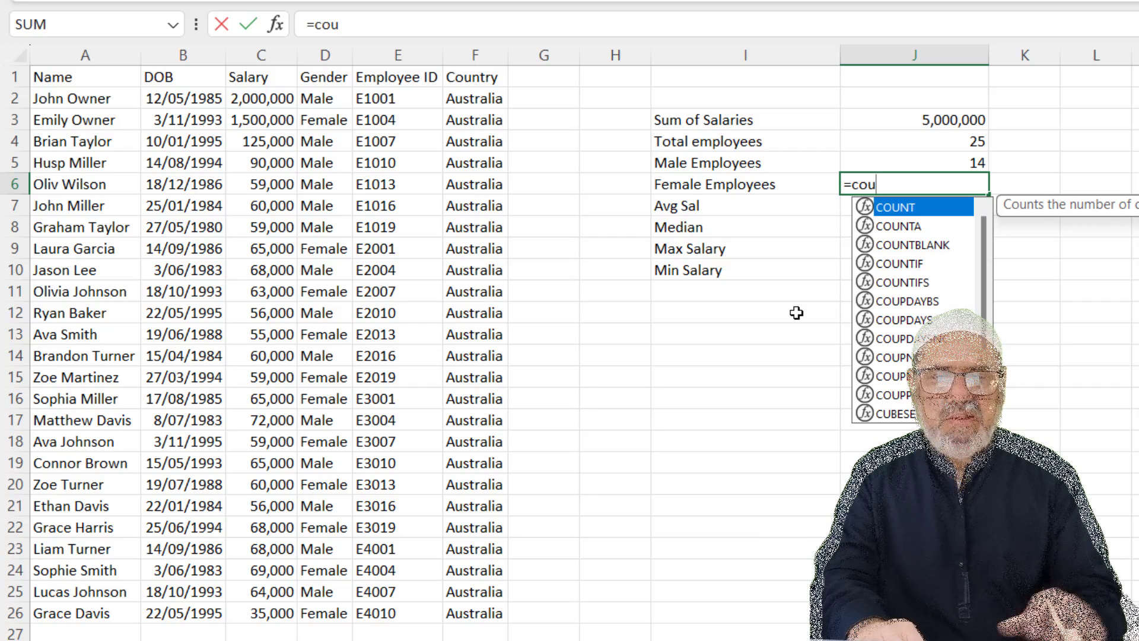
pyautogui.doubleClick(888, 263)
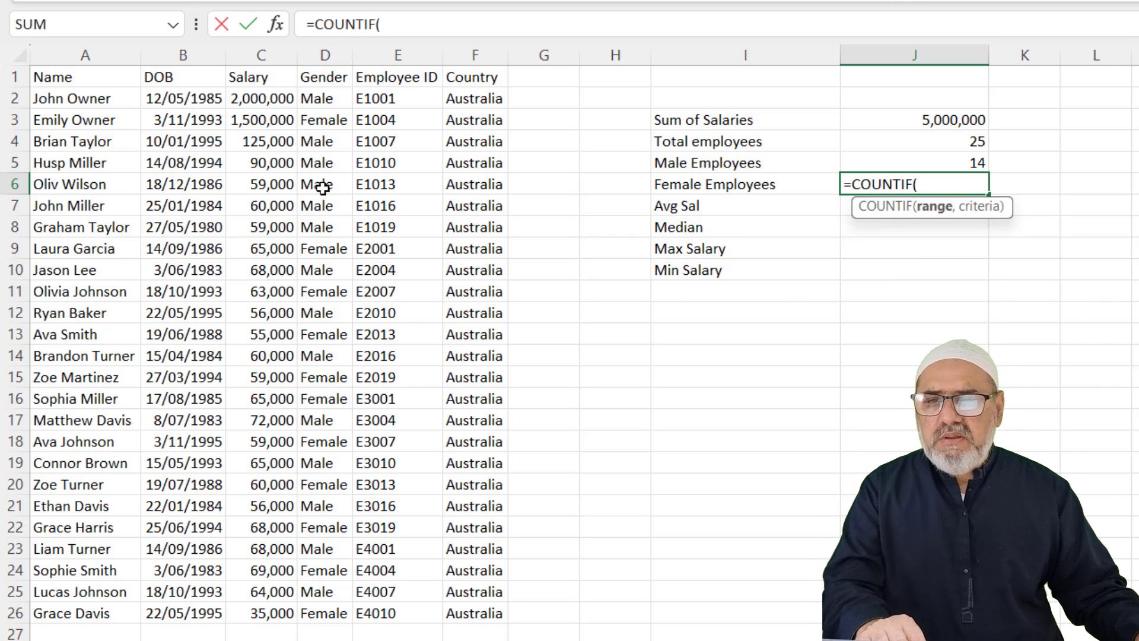
pyautogui.moveTo(325, 100); pyautogui.dragTo(325, 608)
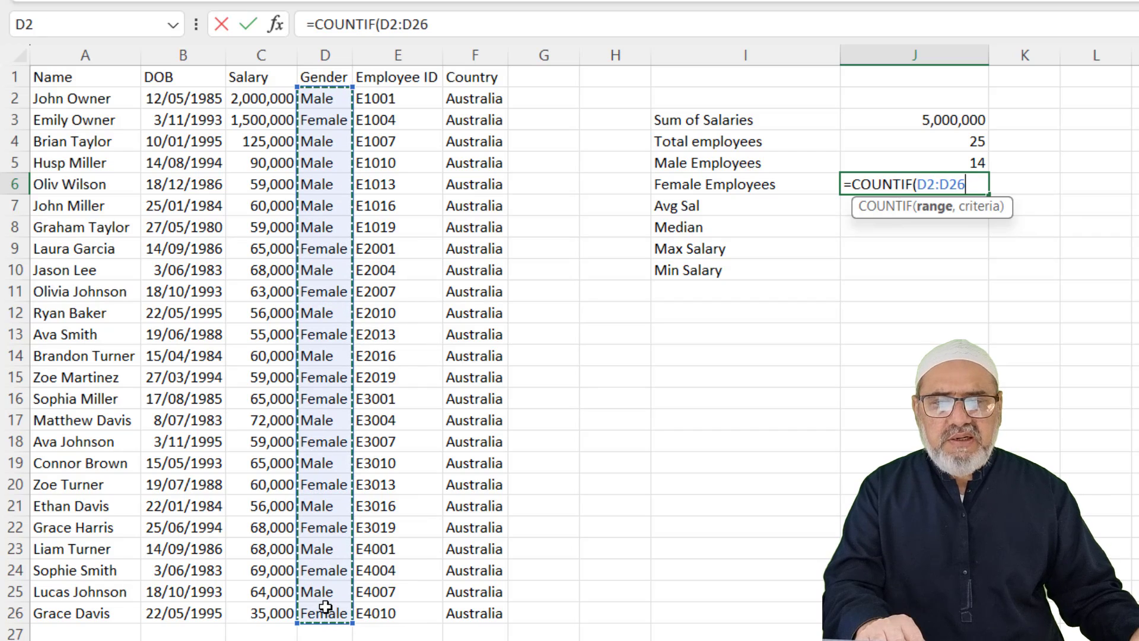
pyautogui.write(', "')
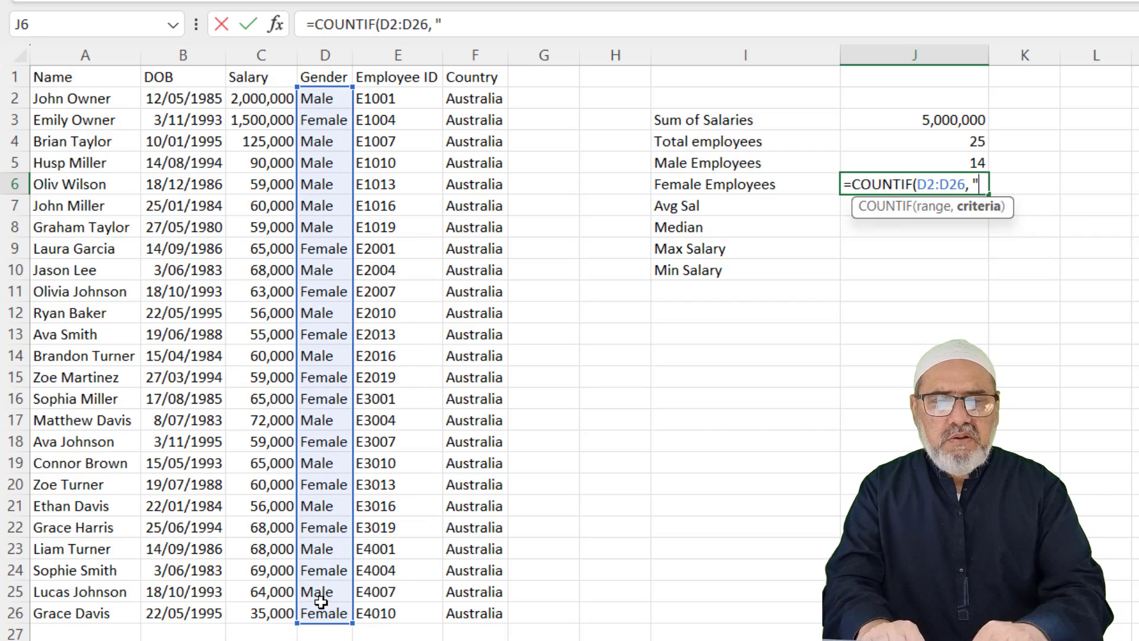
pyautogui.write('Female')
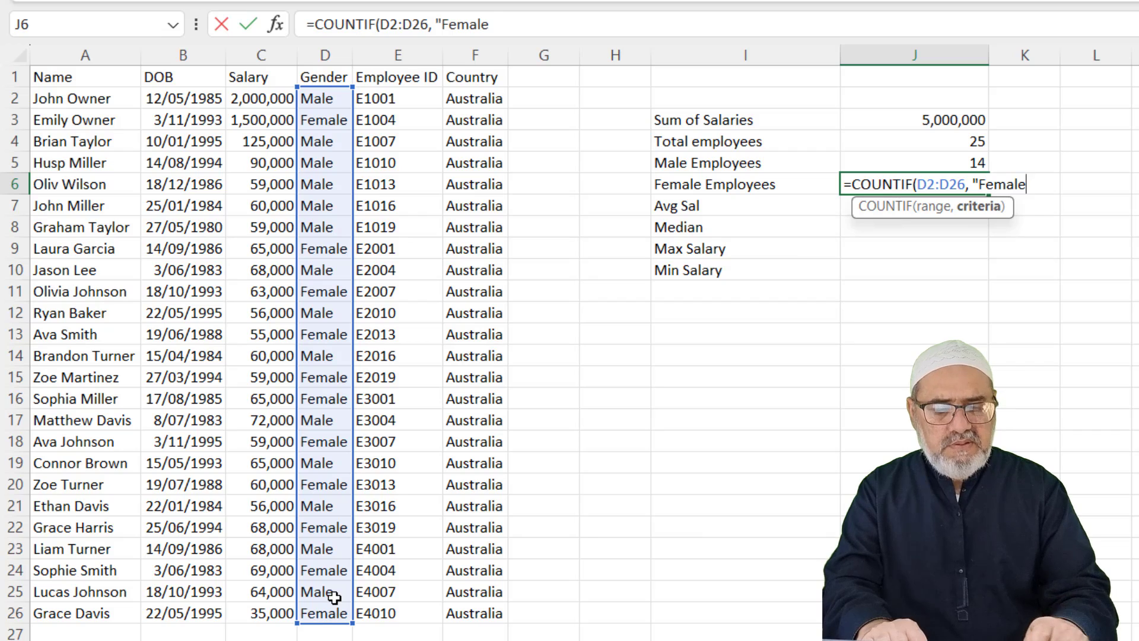
pyautogui.write('")')
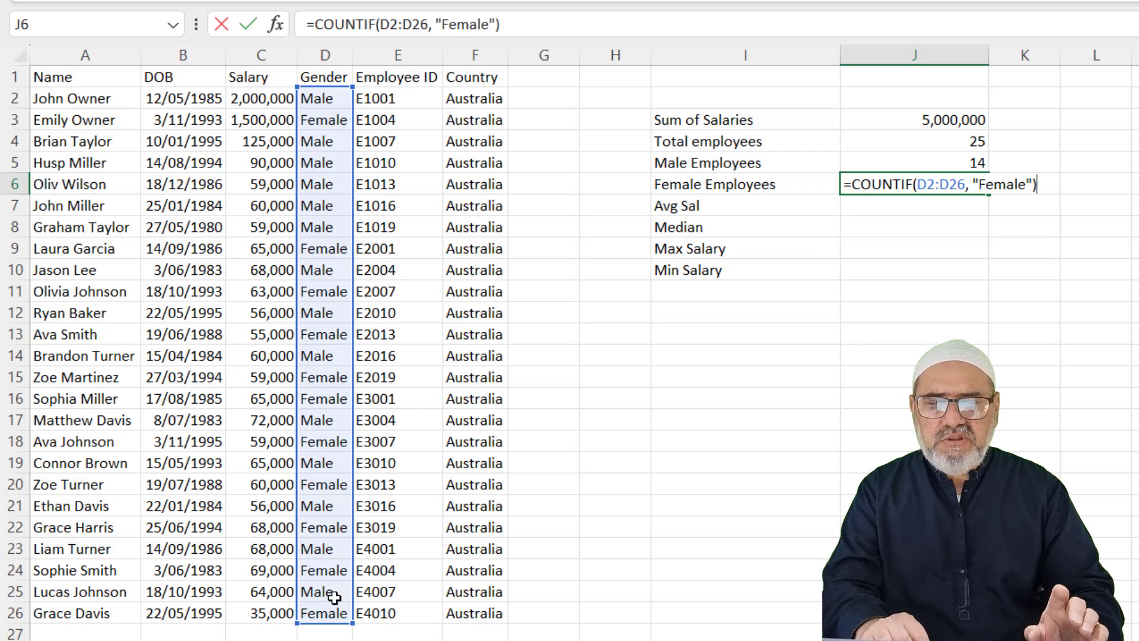
pyautogui.press('Return')
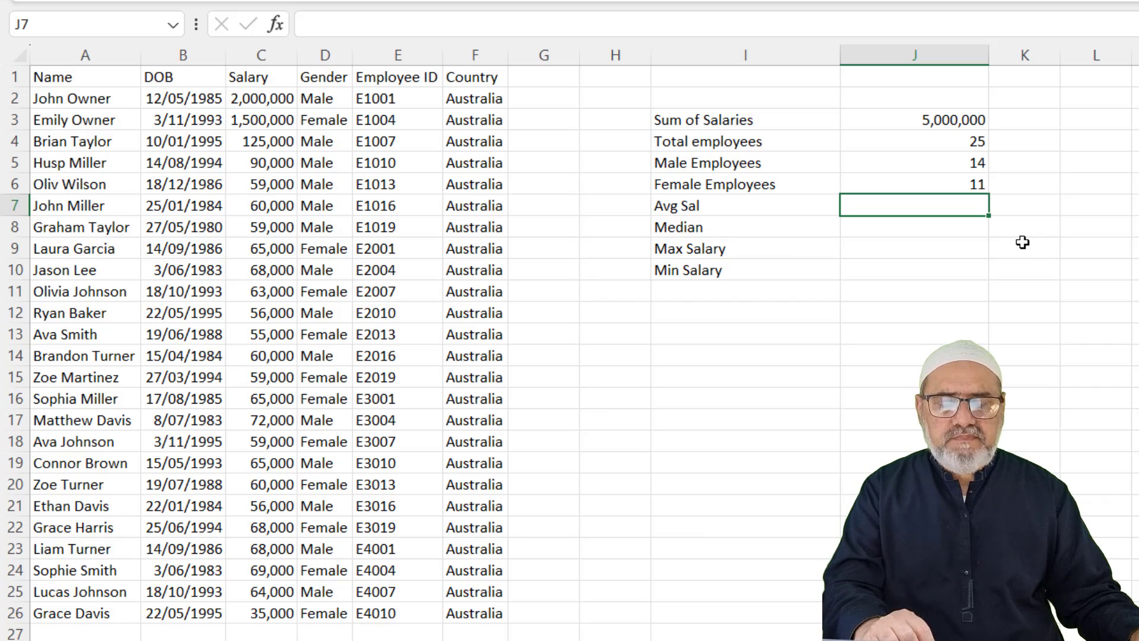
# Calculate the average salary in J7 with =AVERAGE(C2:C26)
pyautogui.write('=')
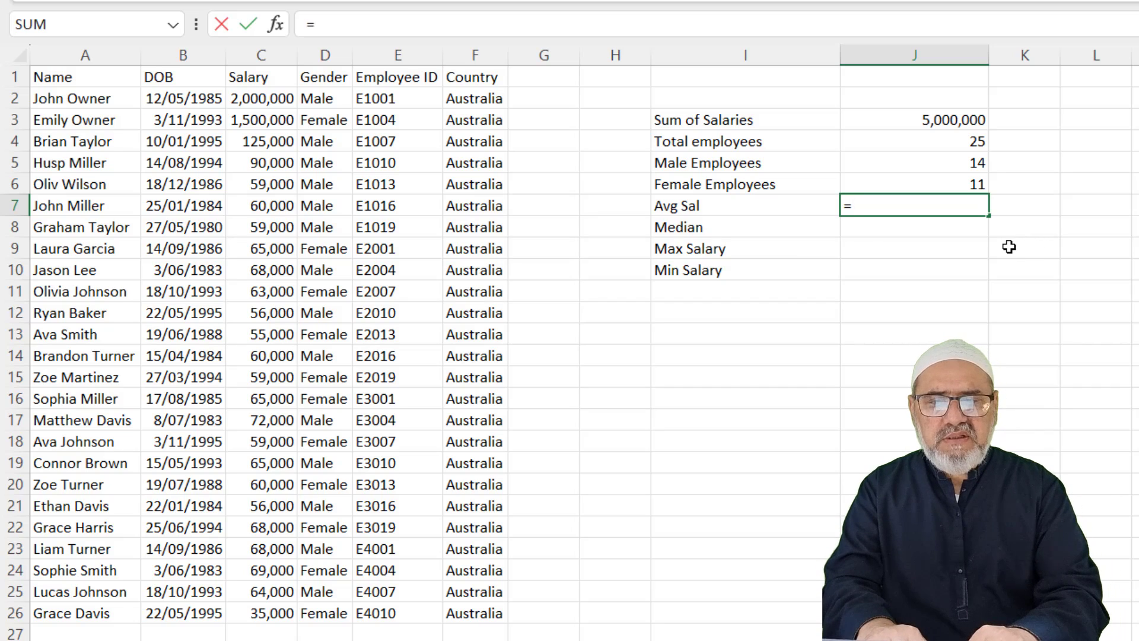
pyautogui.write('avg')
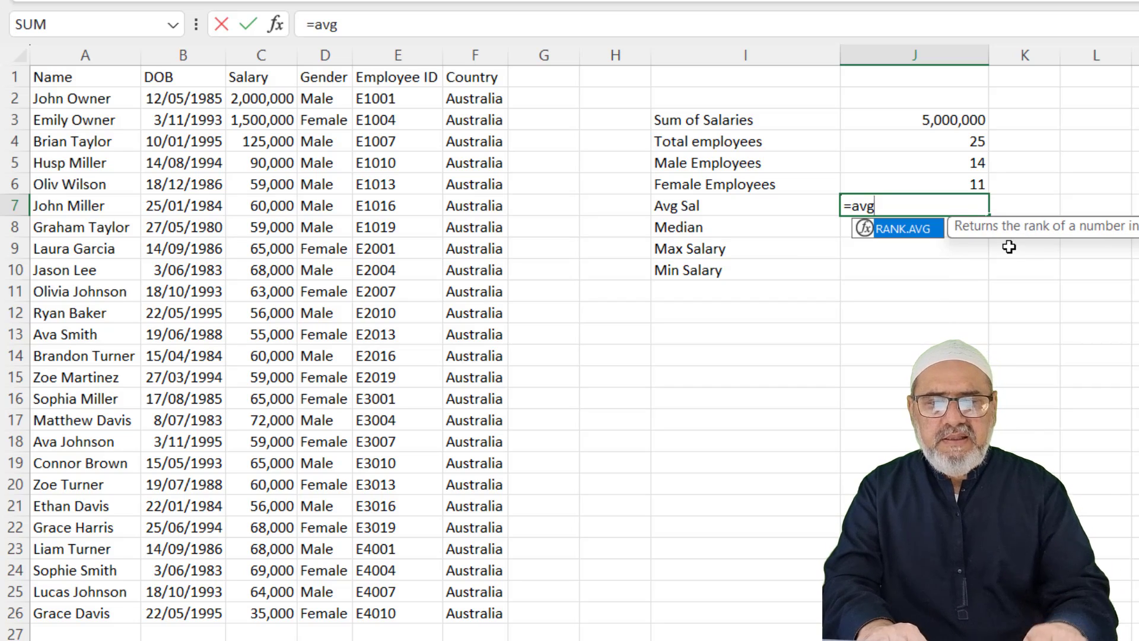
pyautogui.press('BackSpace')
pyautogui.write('e')
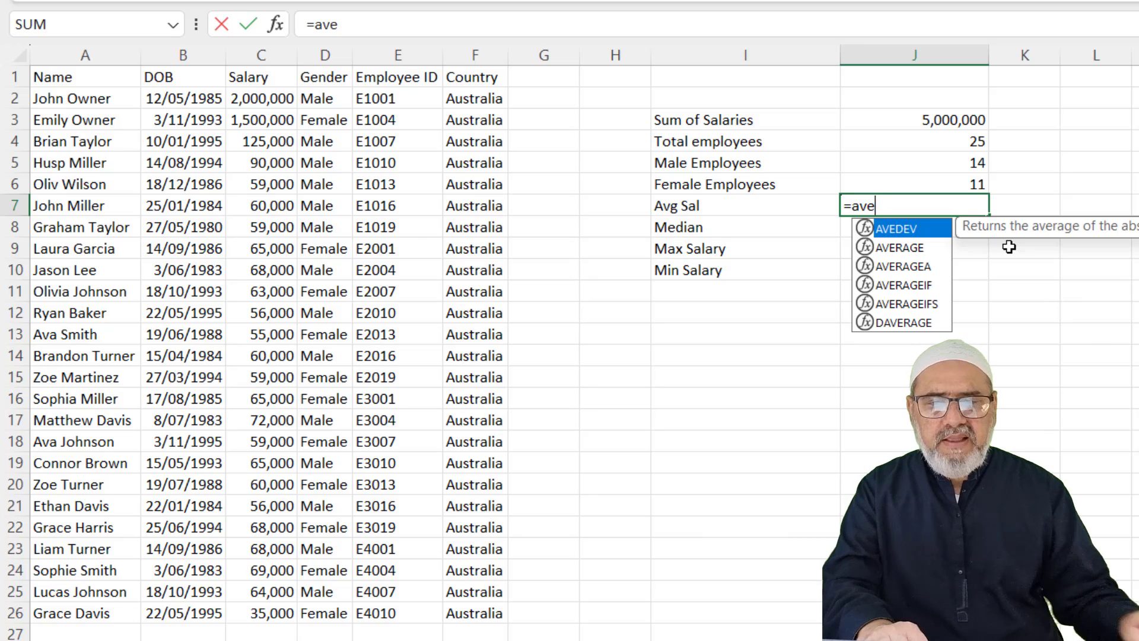
pyautogui.doubleClick(900, 247)
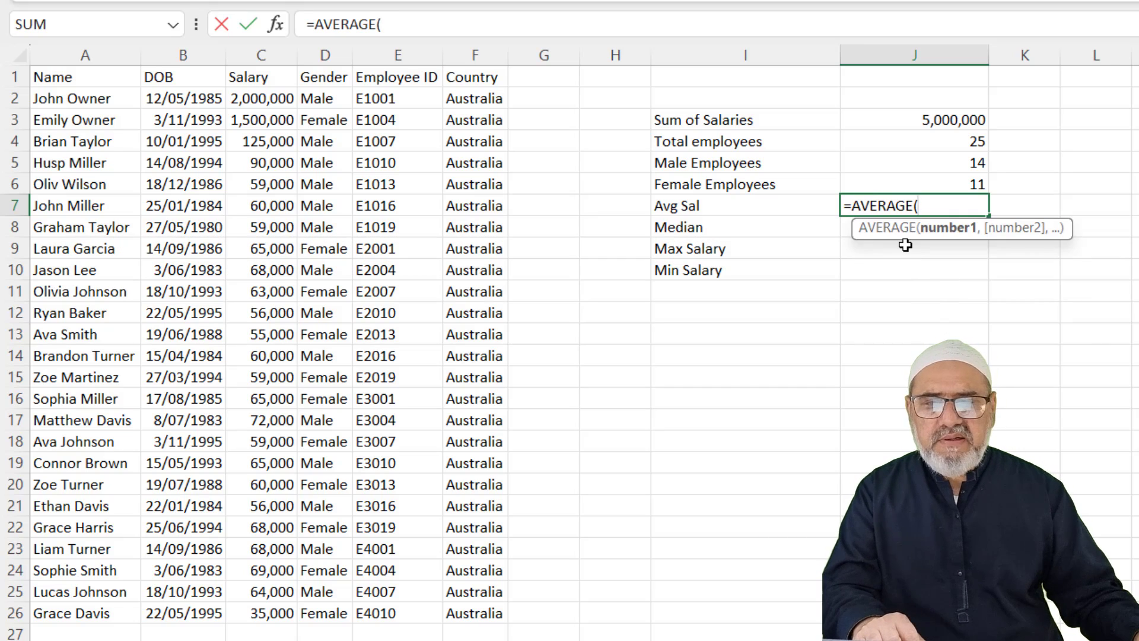
pyautogui.moveTo(265, 99); pyautogui.dragTo(251, 611)
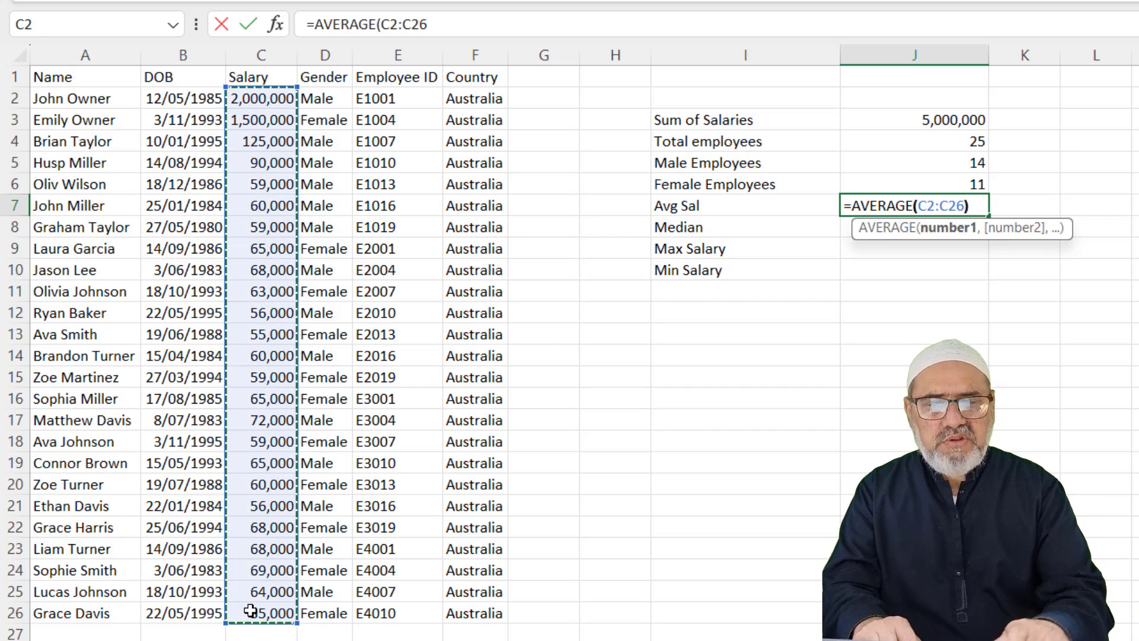
pyautogui.write(')')
pyautogui.press('Return')
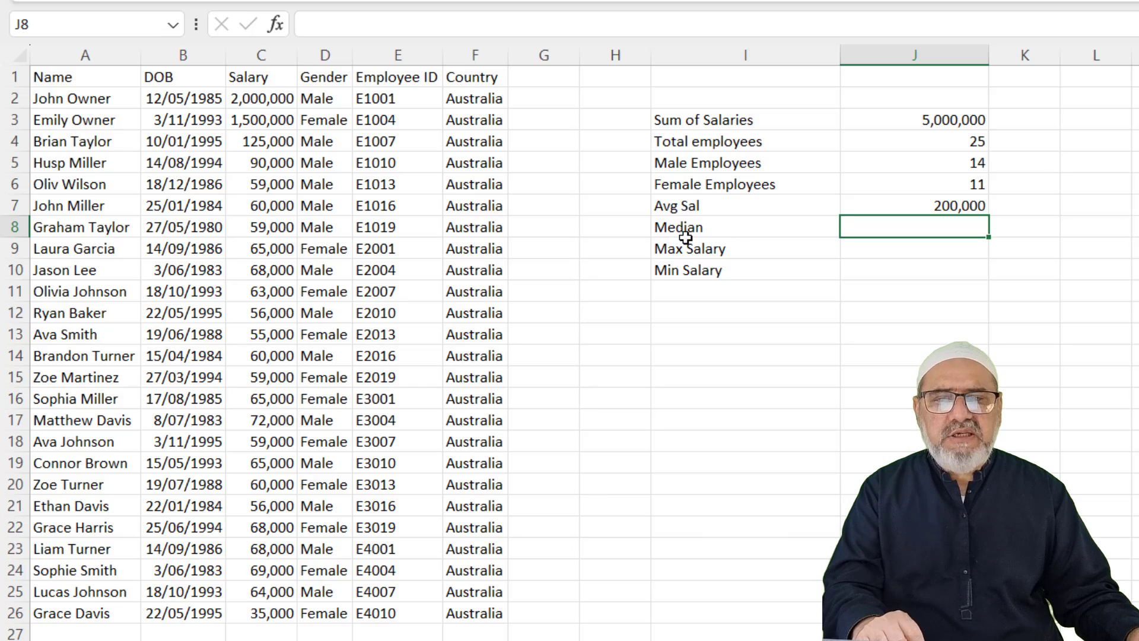
# Extend the Median label in I8 to read "Median Salary"
pyautogui.click(720, 236)
pyautogui.click(391, 25)
pyautogui.write('S')
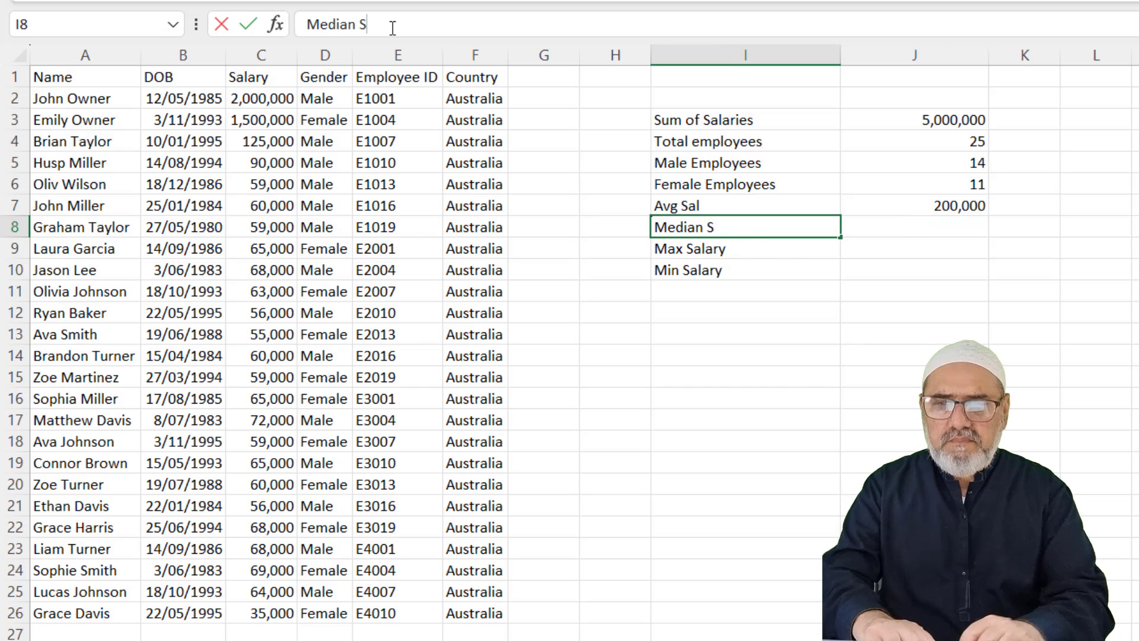
pyautogui.write('alar')
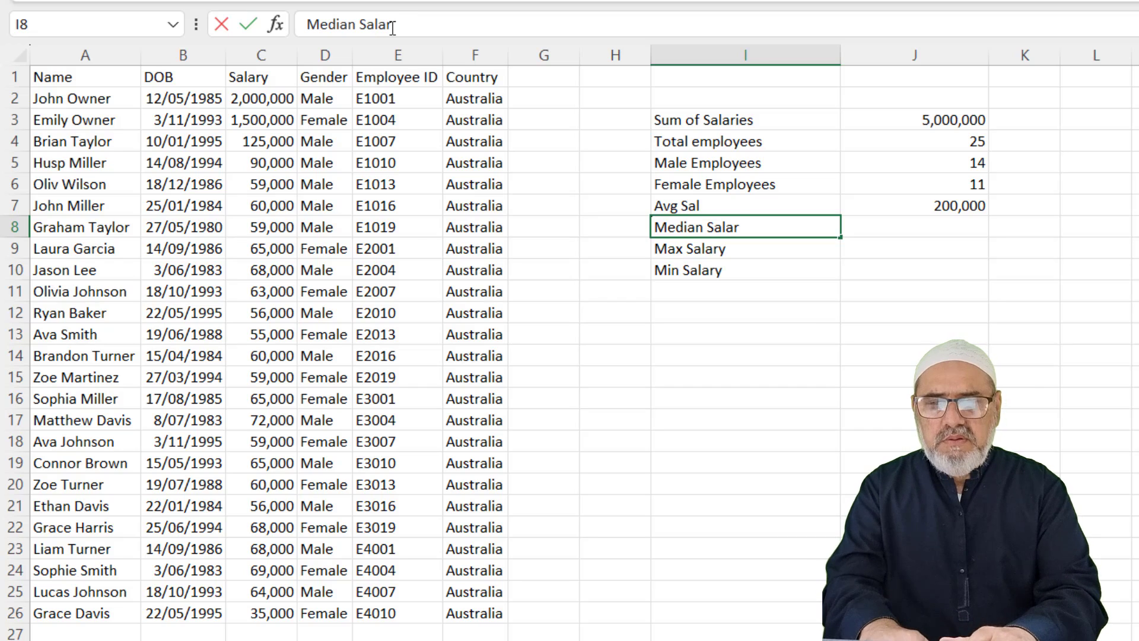
pyautogui.write('y')
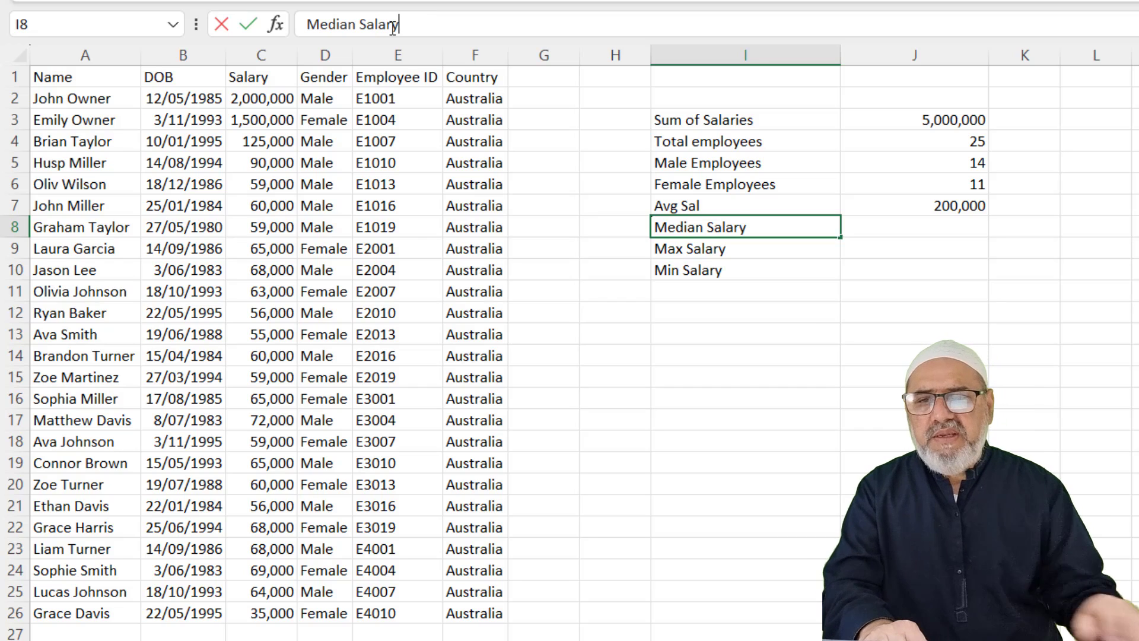
pyautogui.click(888, 313)
# Calculate the median salary in J8 with =MEDIAN(C2:C26)
pyautogui.click(954, 226)
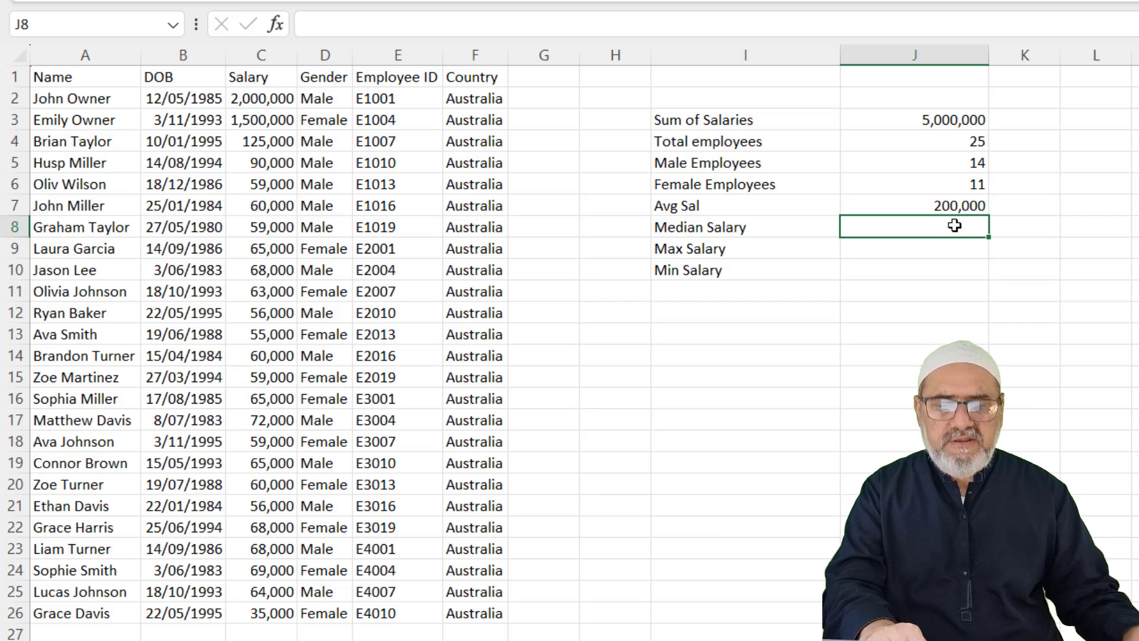
pyautogui.write('=medi')
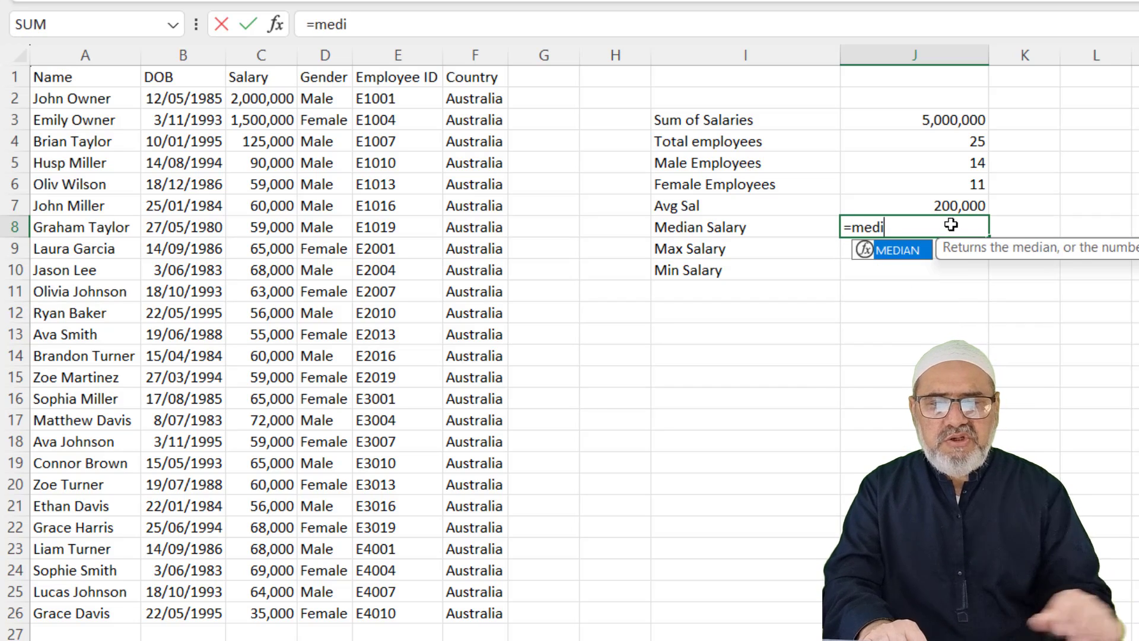
pyautogui.doubleClick(912, 251)
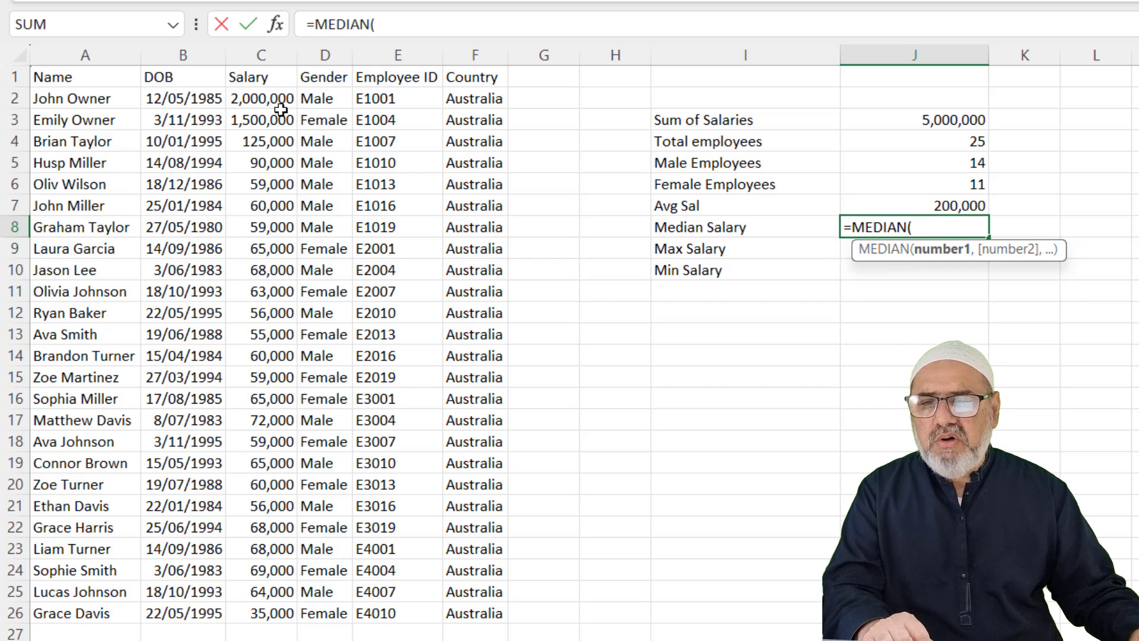
pyautogui.moveTo(279, 102); pyautogui.dragTo(255, 614)
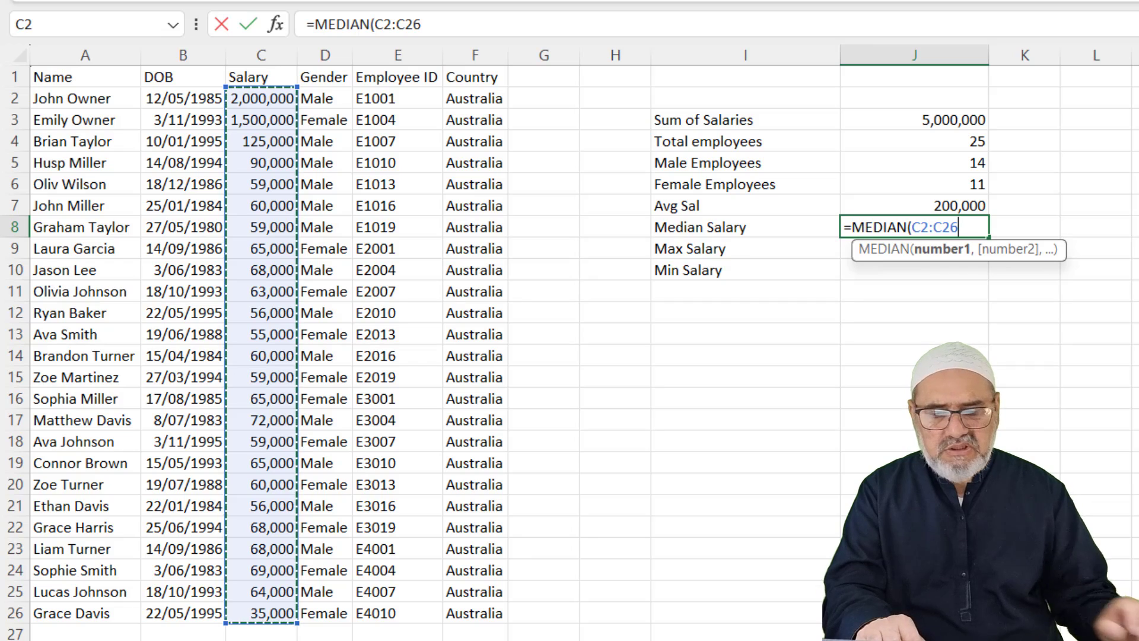
pyautogui.write(')')
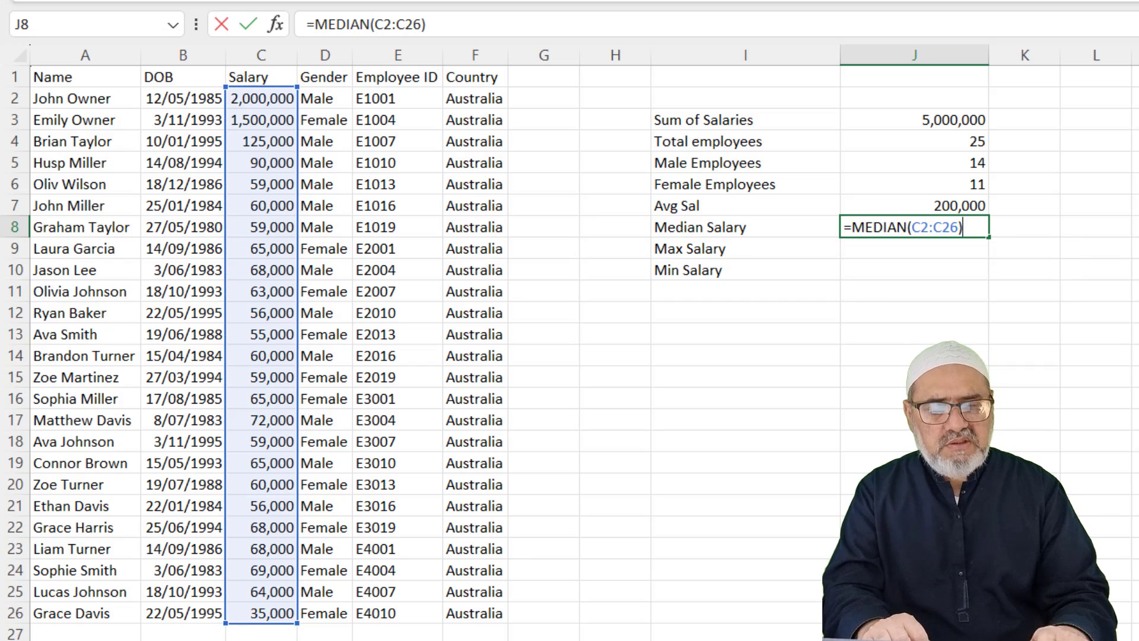
pyautogui.press('Return')
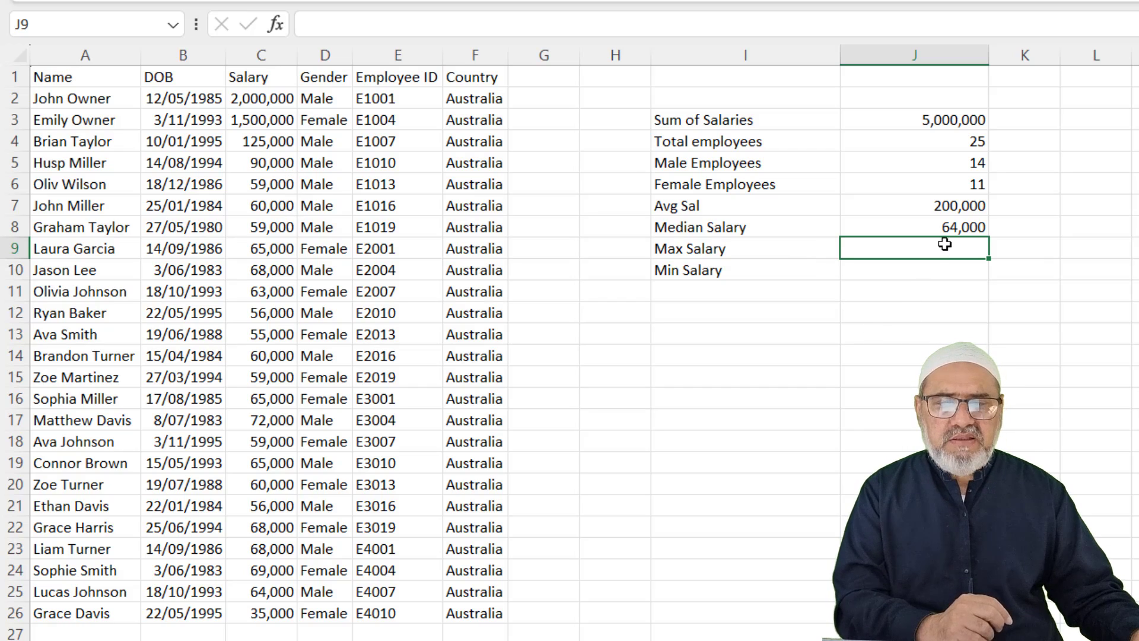
# Find the highest salary in J9 with =MAX(C2:C26)
pyautogui.write('=max')
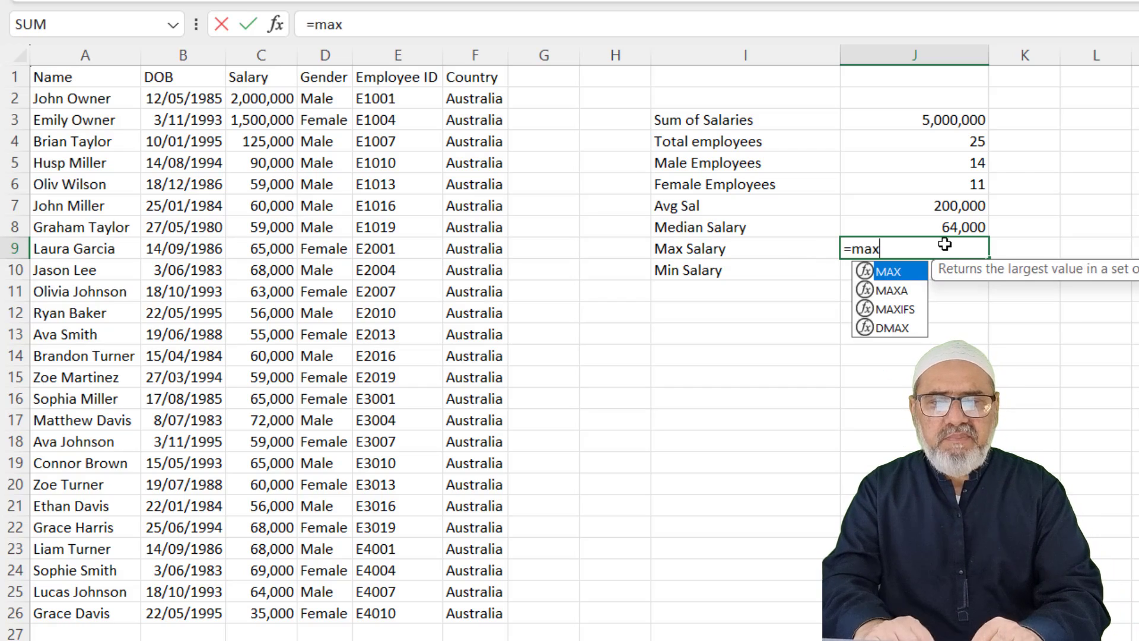
pyautogui.write('(')
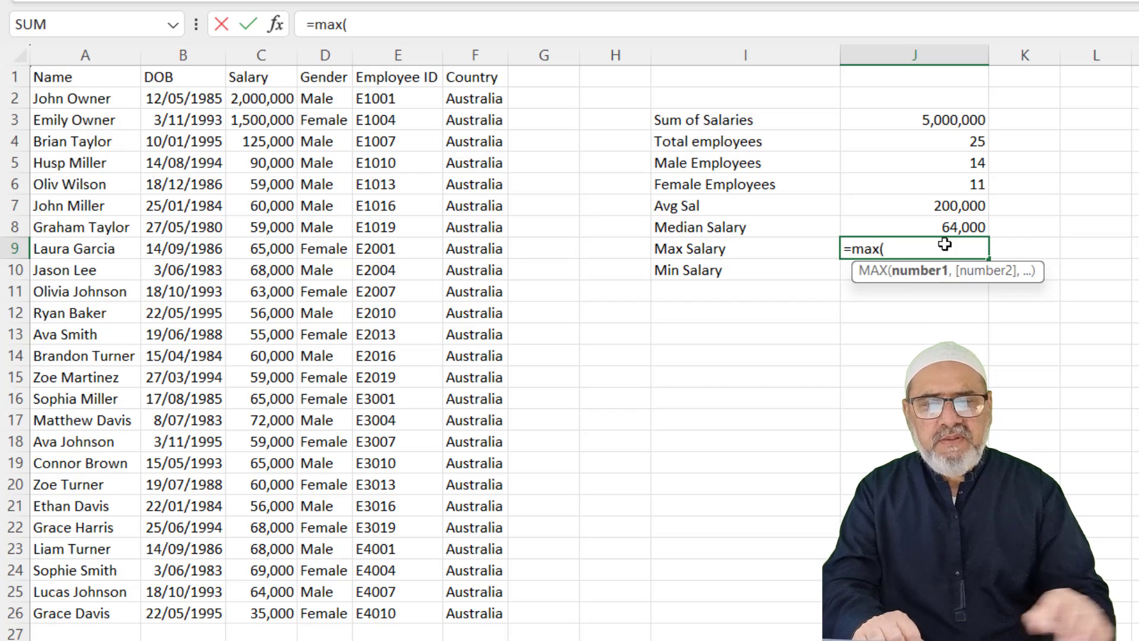
pyautogui.moveTo(276, 101); pyautogui.dragTo(258, 604)
pyautogui.write(')')
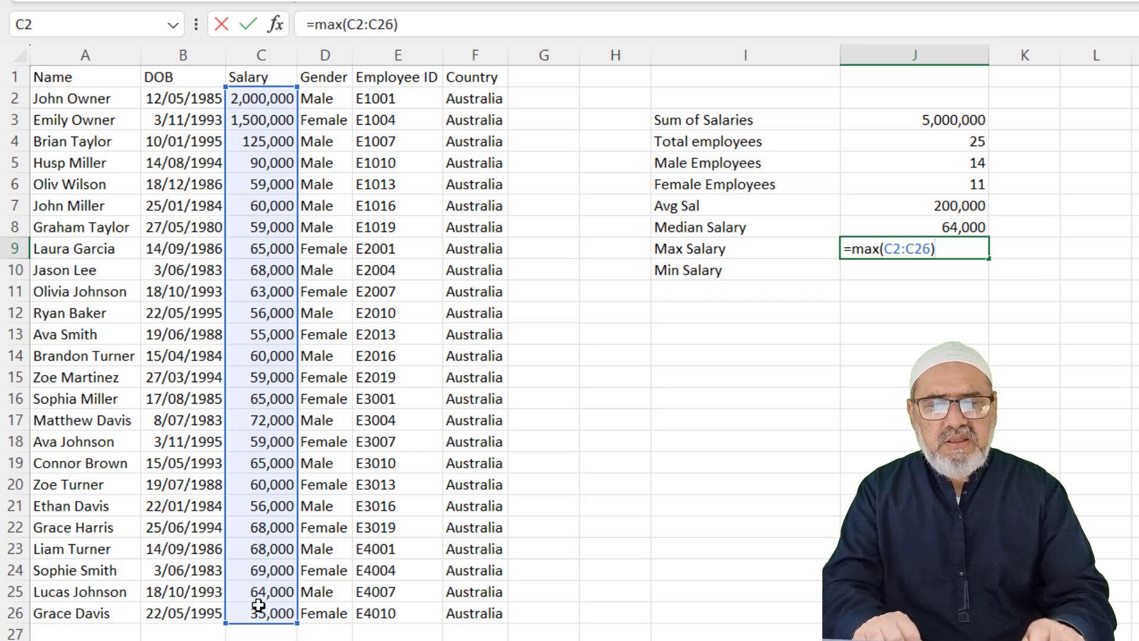
pyautogui.press('Return')
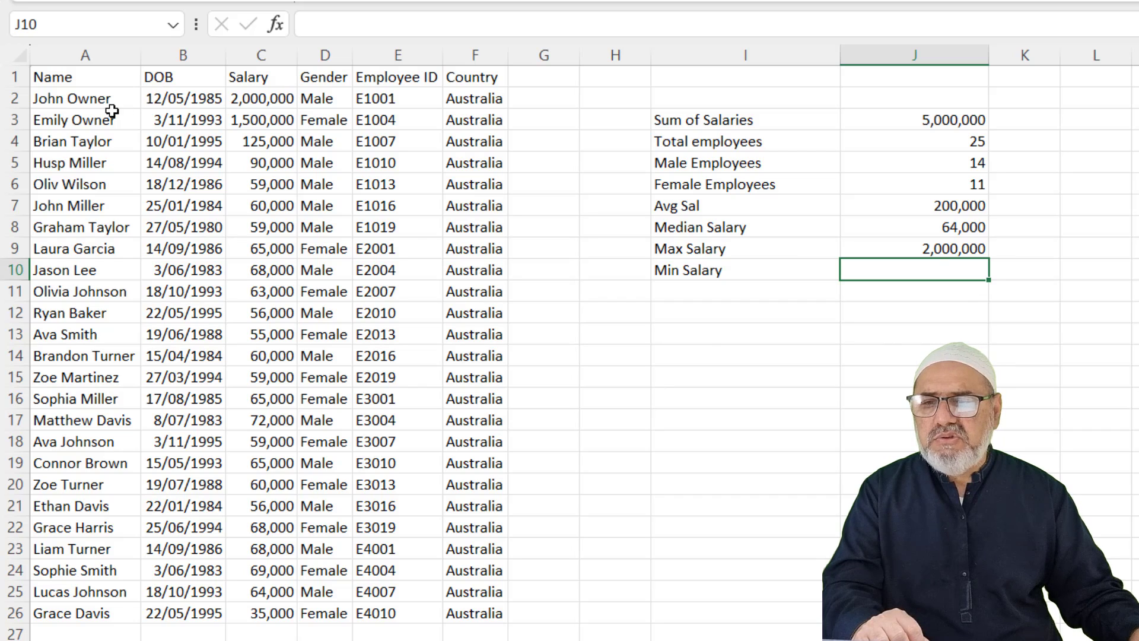
# Find the lowest salary in J10 with =MIN(C2:C26)
pyautogui.write('=')
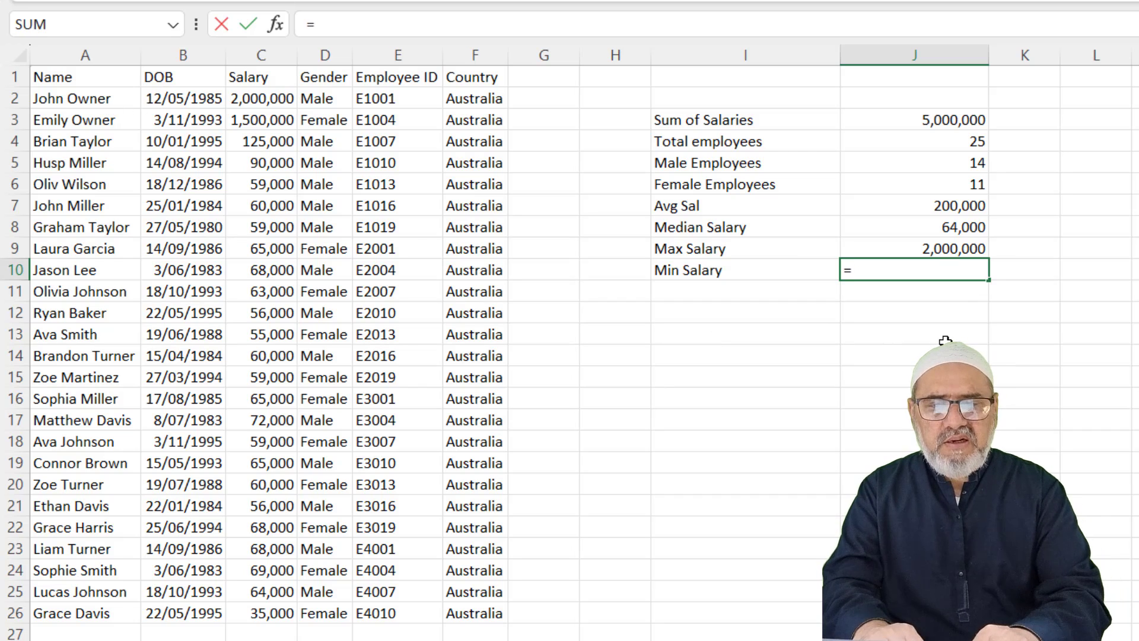
pyautogui.write('min(')
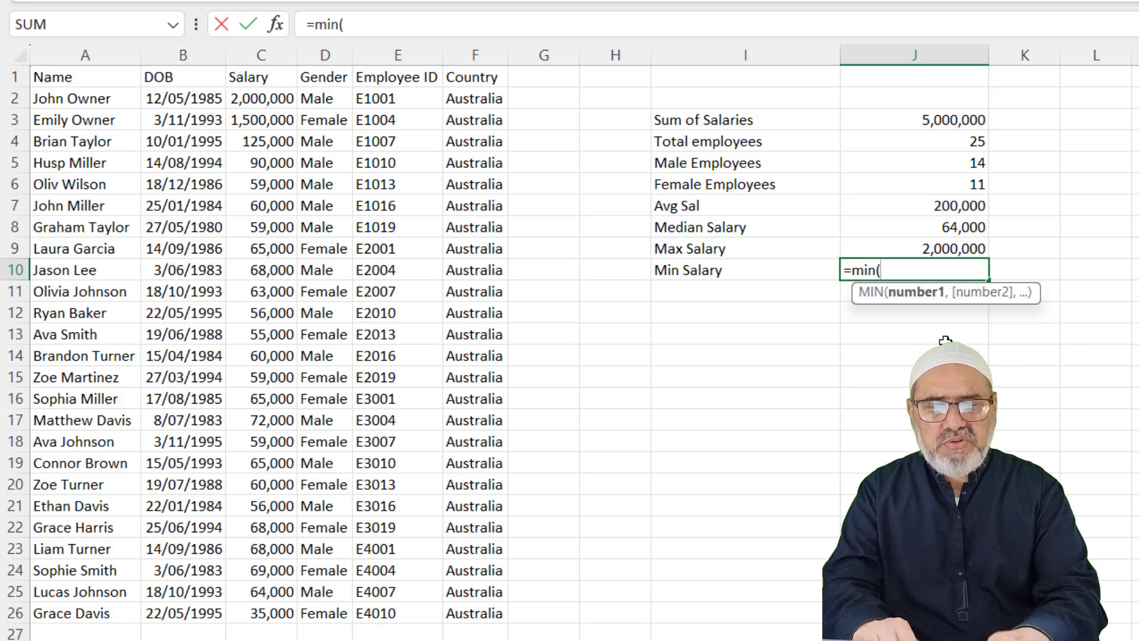
pyautogui.moveTo(264, 98); pyautogui.dragTo(290, 613)
pyautogui.write(')')
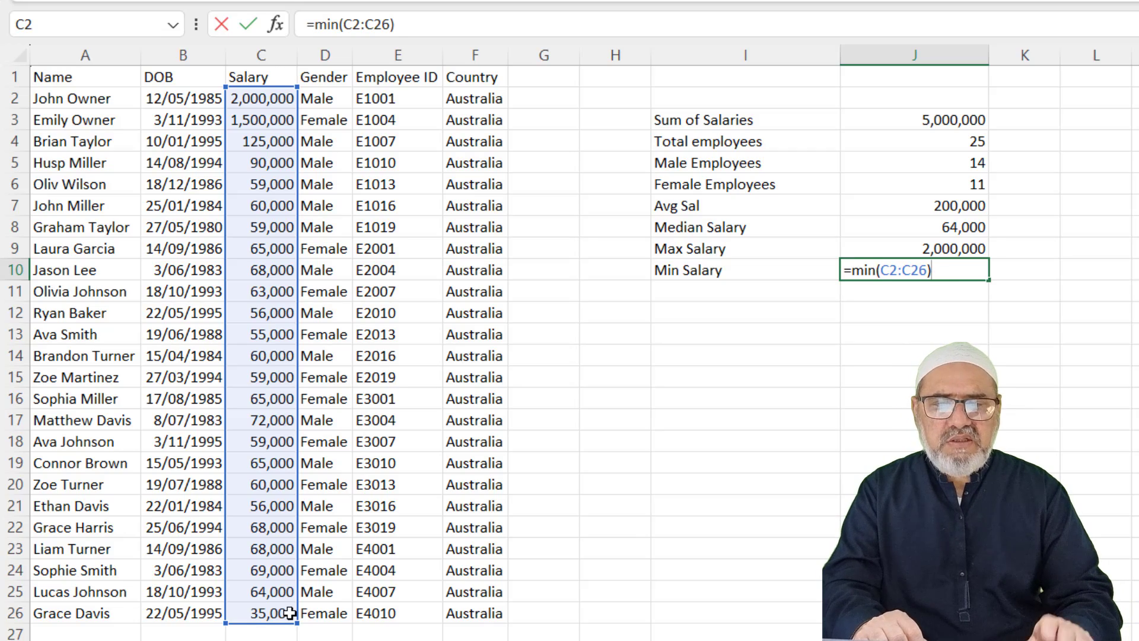
pyautogui.press('Return')
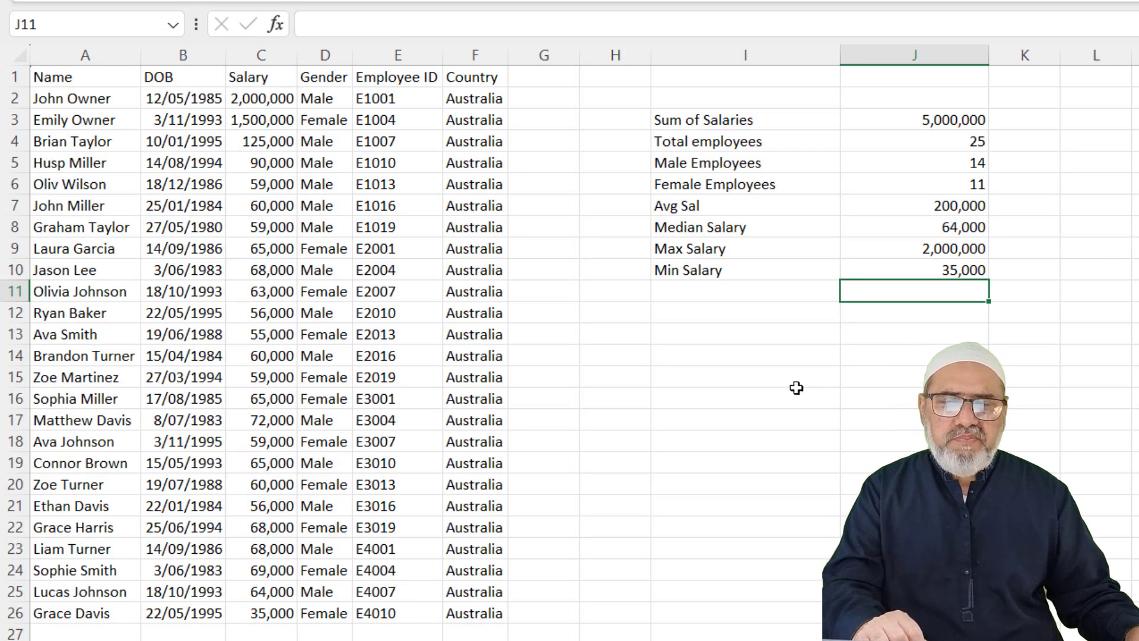